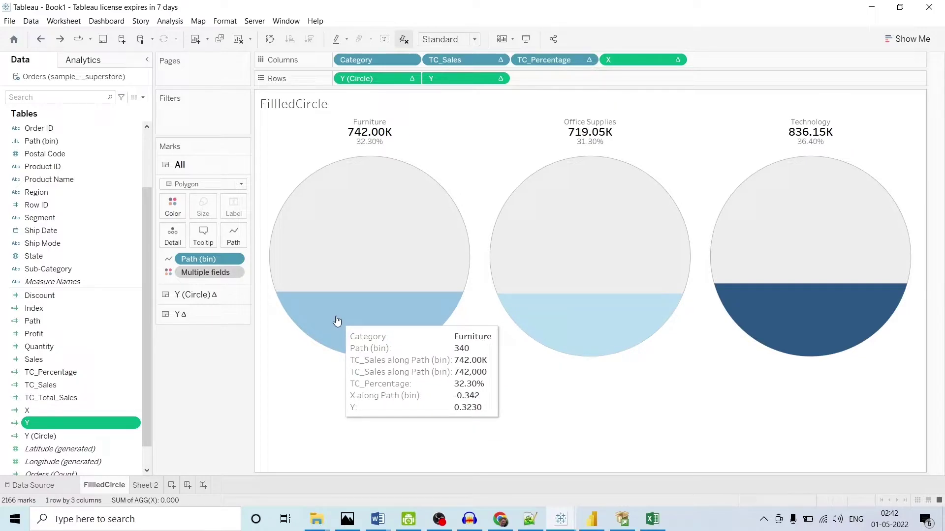
Start a new workbook connected to the Orders table of the sample_-_superstore data and open Sheet 1.
key("ctrl+n")
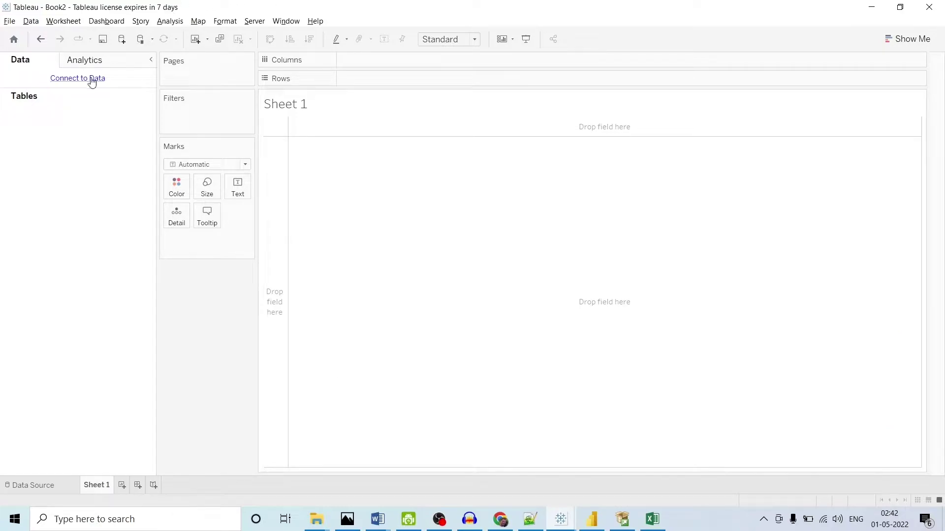
left_click(91, 79)
left_click(163, 111)
double_click(220, 131)
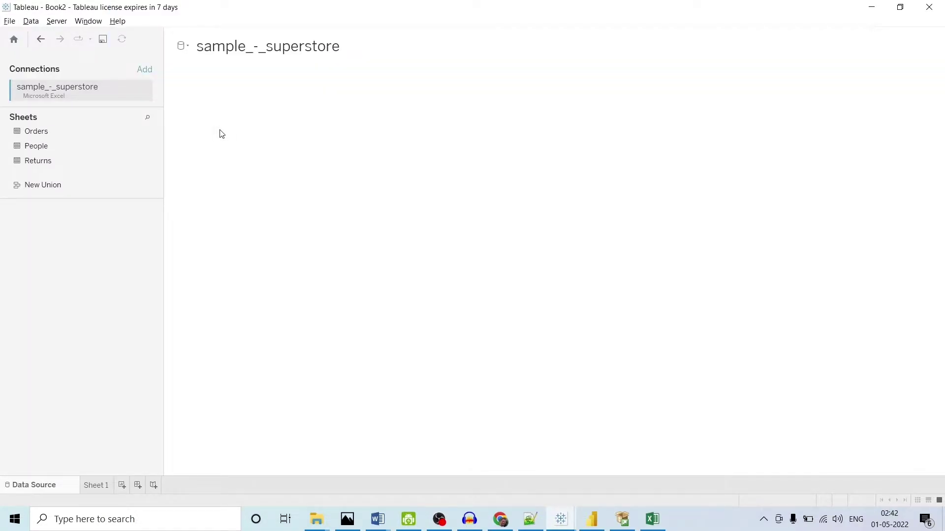
left_click_drag(39, 134, 251, 141)
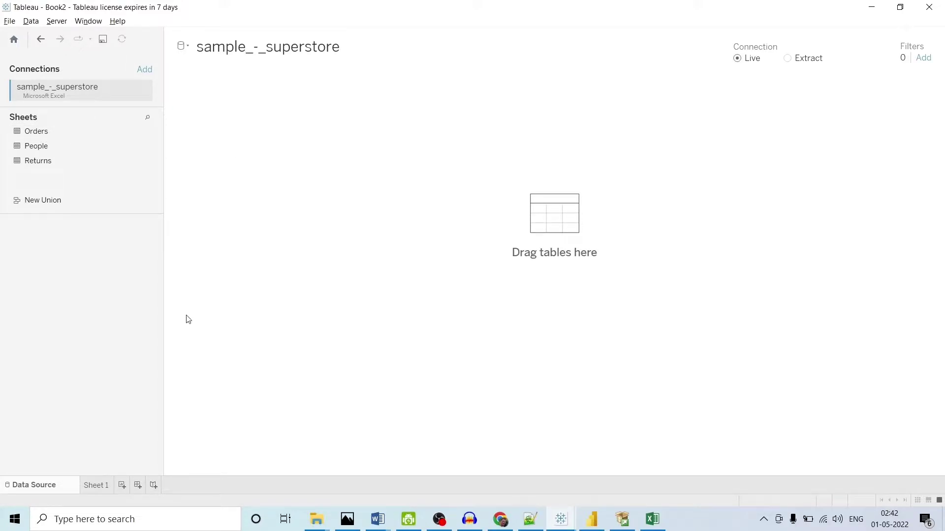
left_click(97, 488)
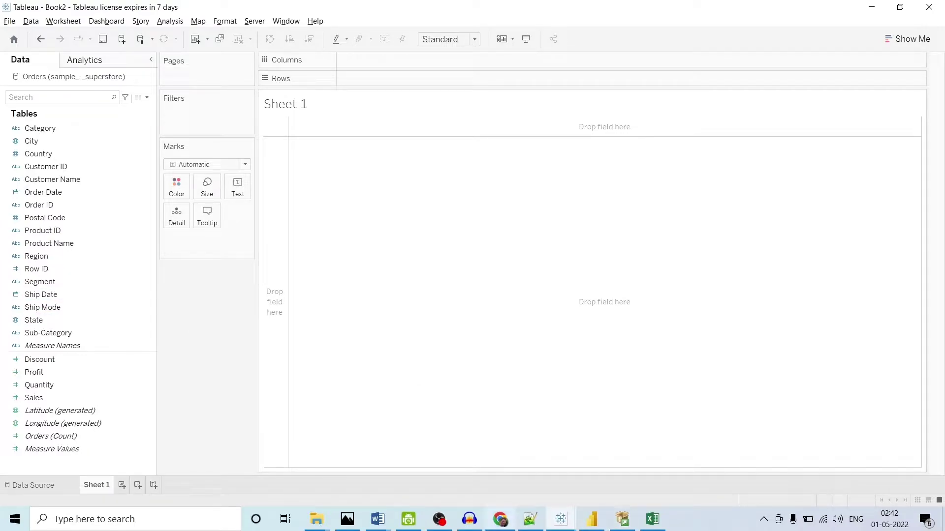
Start a calculated field named Path with the formula IIF([Ship Mode]="First Class", 0,360).
left_click(530, 519)
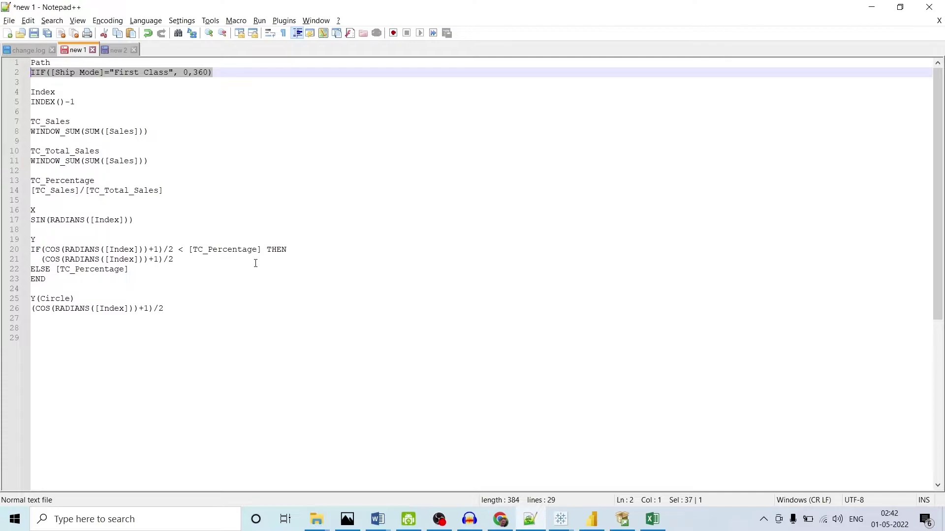
key("alt+Tab")
key("alt+a")
key("c")
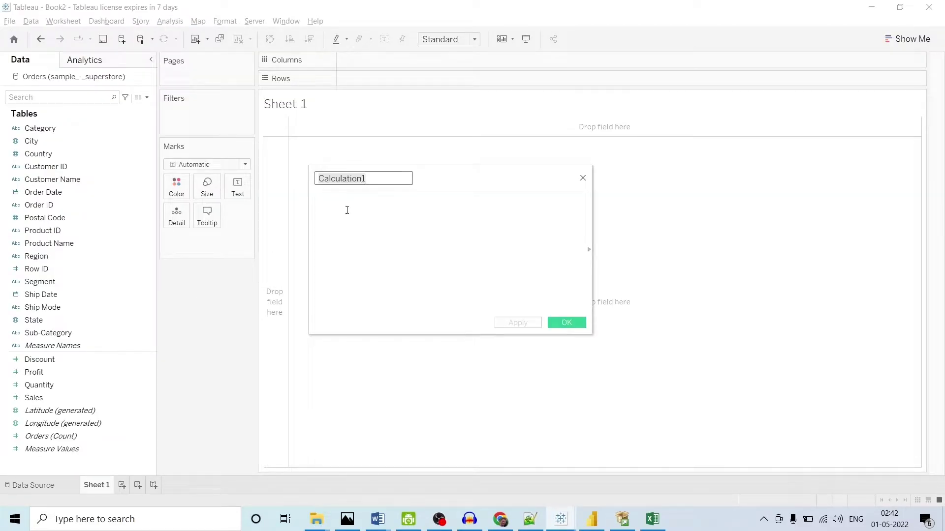
type("Path")
key("Tab")
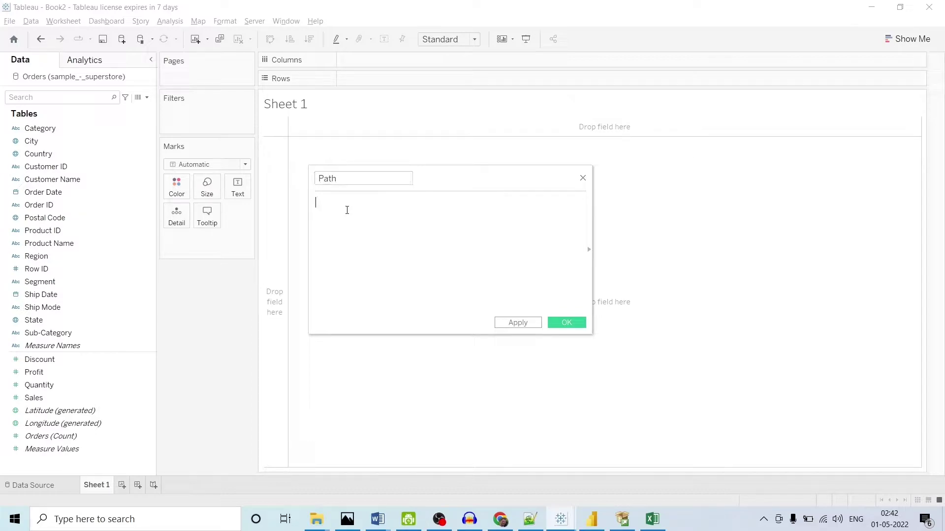
type("IIF([Ship Mode]=\"First Class\", 0,360)")
Review the test and result arguments of the Path formula and save the calculated field.
left_click_drag(521, 201, 315, 201)
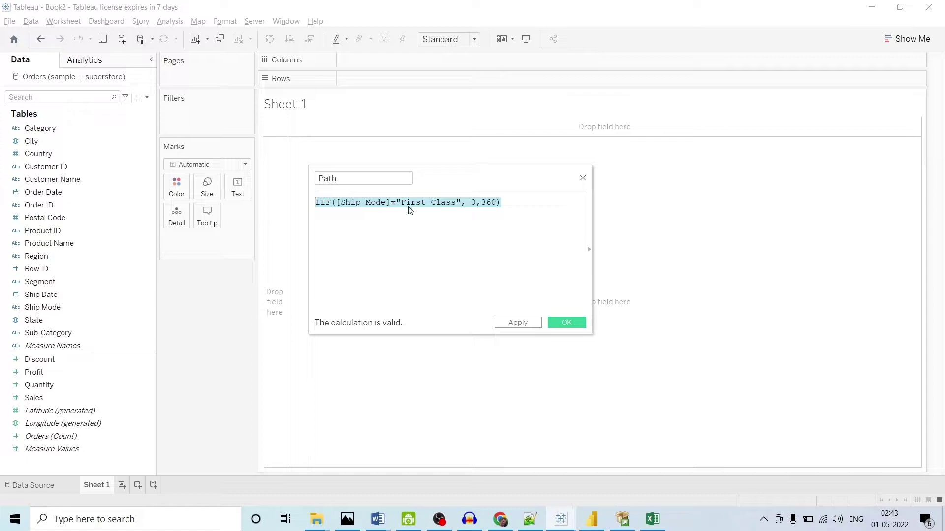
left_click(424, 212)
left_click(473, 201)
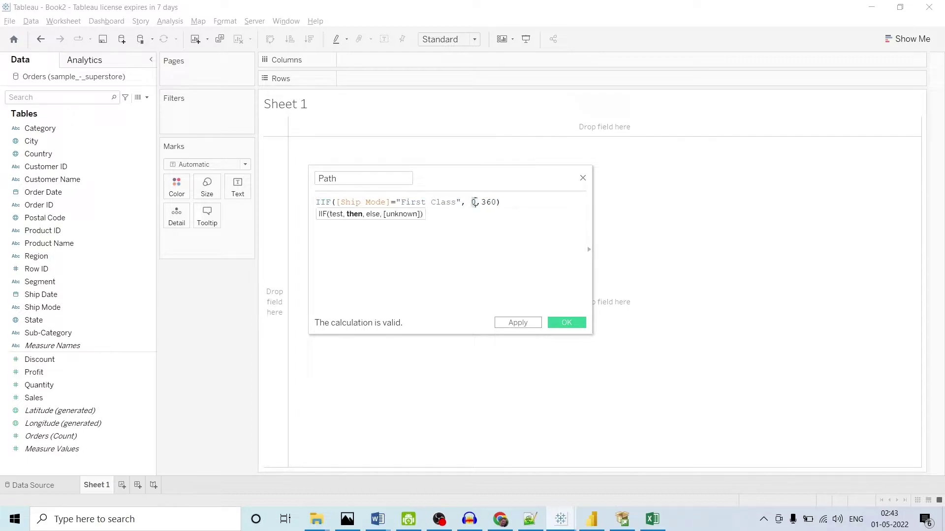
left_click_drag(481, 202, 501, 203)
left_click(352, 214)
left_click_drag(339, 205, 391, 202)
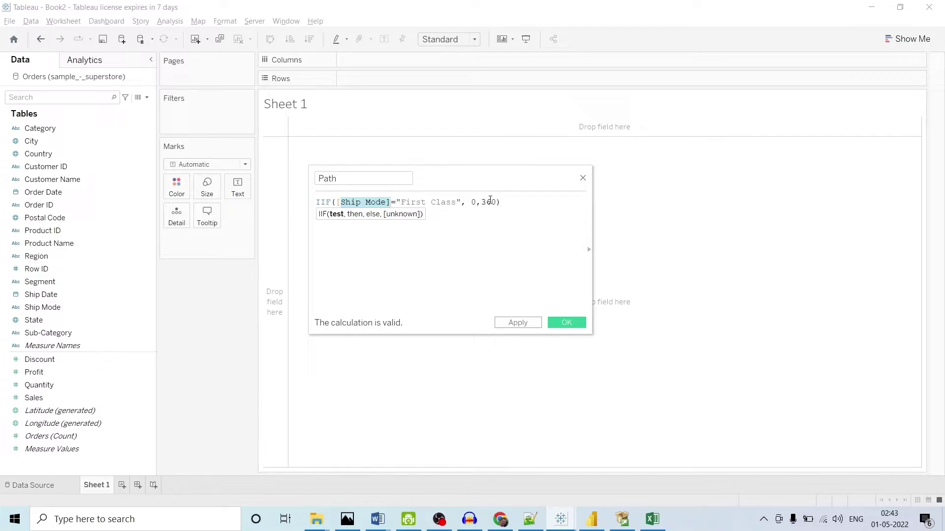
left_click(533, 325)
left_click(565, 322)
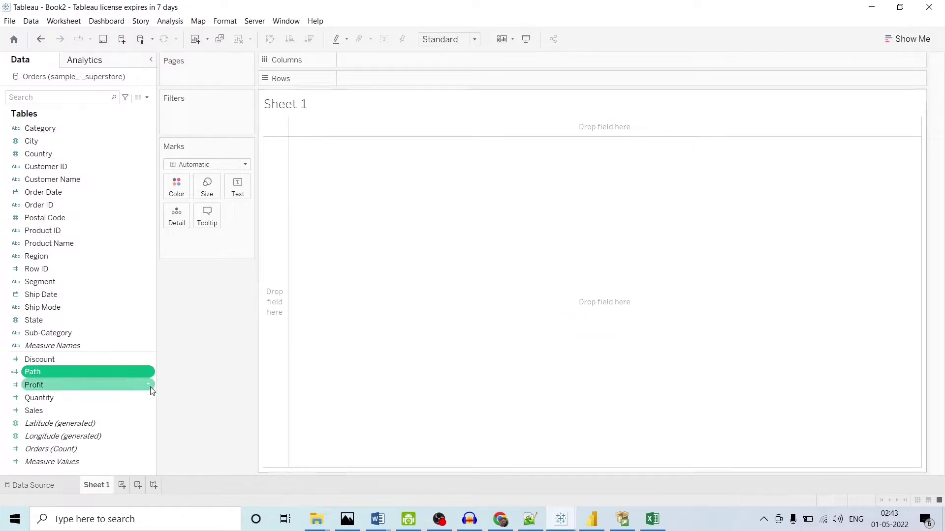
Create bins from the Path field with a bin size of 1.
right_click(127, 378)
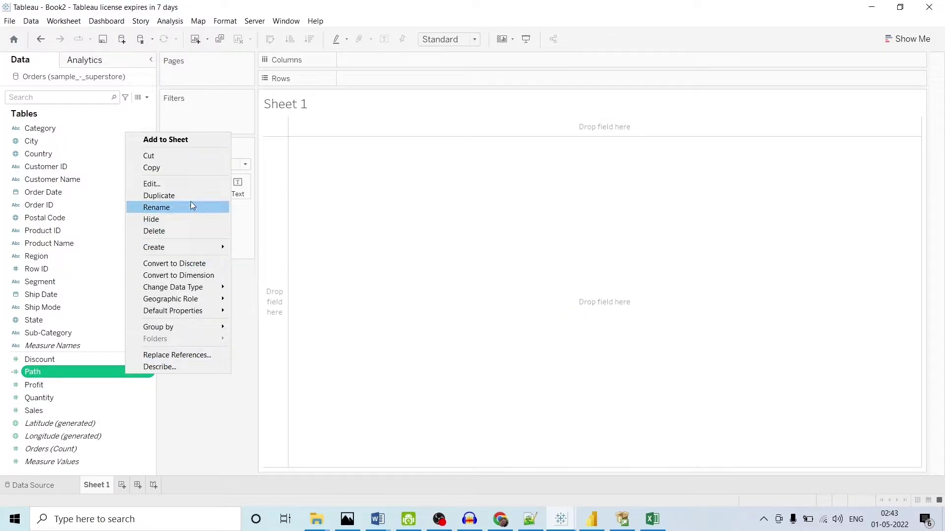
mouse_move(202, 247)
left_click(255, 273)
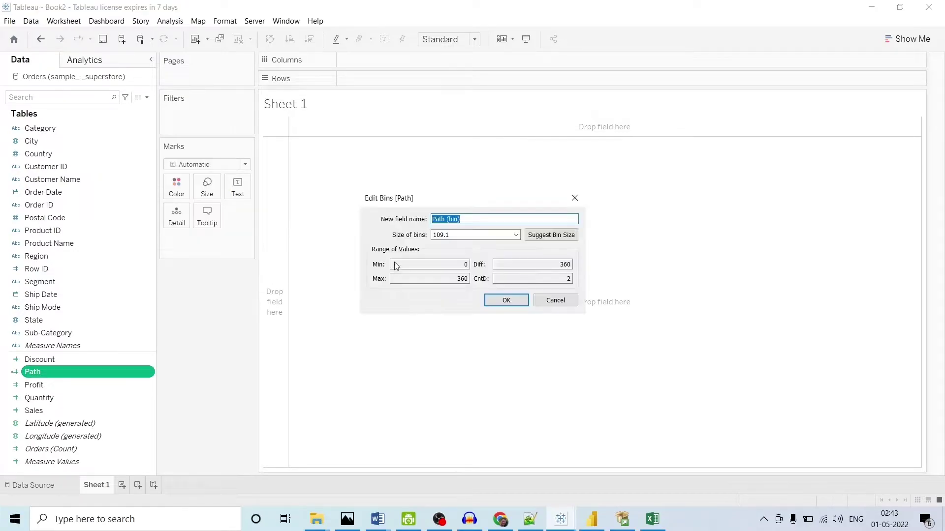
left_click(448, 235)
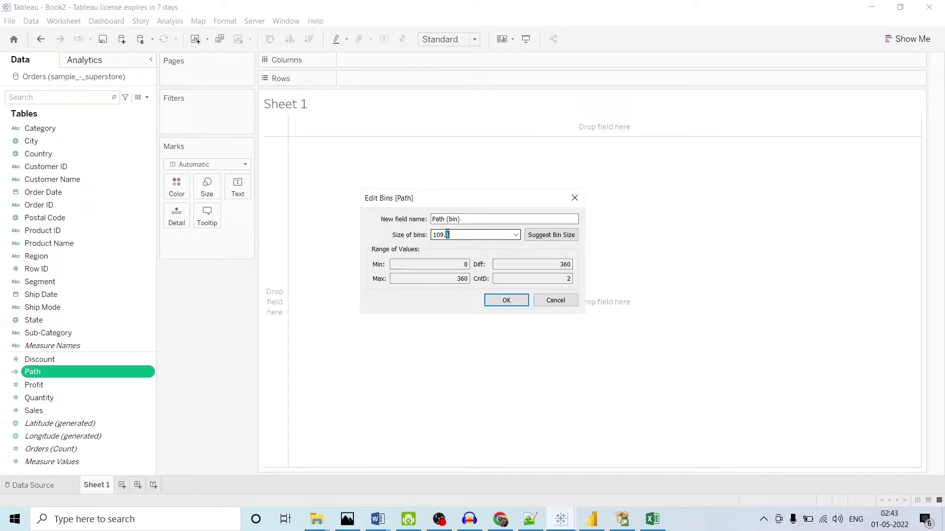
key("BackSpace")
key("BackSpace")
left_click(506, 300)
Put Path (bin) on Rows to inspect the bin values and remove it from the shelf again.
left_click_drag(46, 219, 359, 79)
left_click_drag(343, 151, 358, 115)
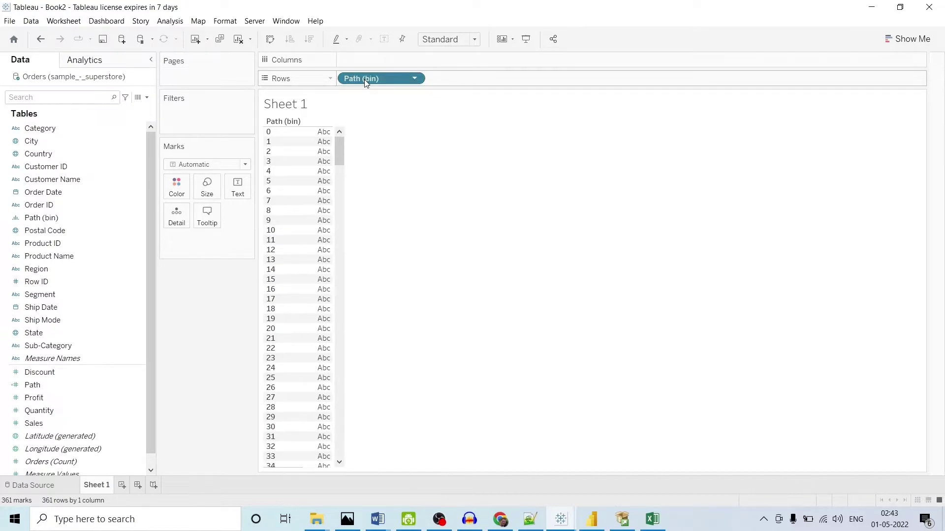
left_click_drag(365, 82, 211, 306)
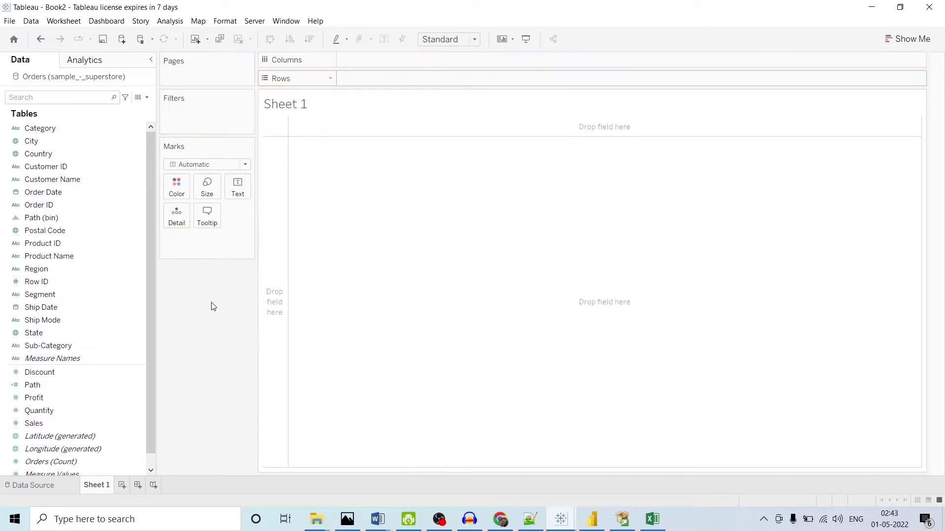
Create a calculated field named Index with the formula INDEX()-1.
key("alt+a")
key("c")
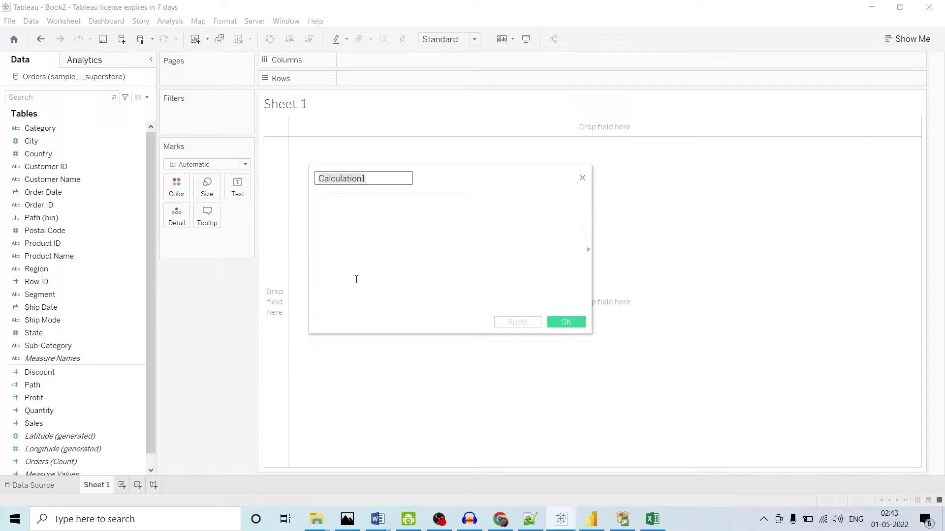
type("Index")
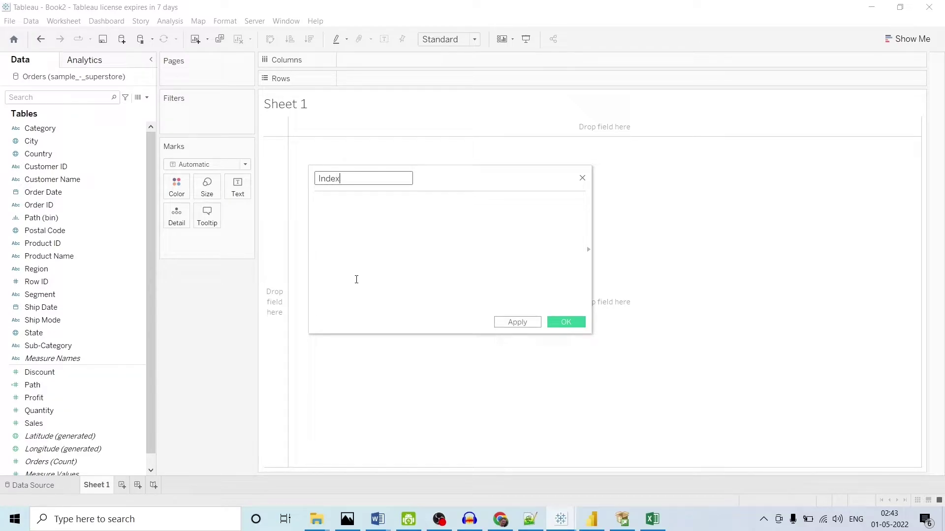
left_click(356, 279)
type("INde")
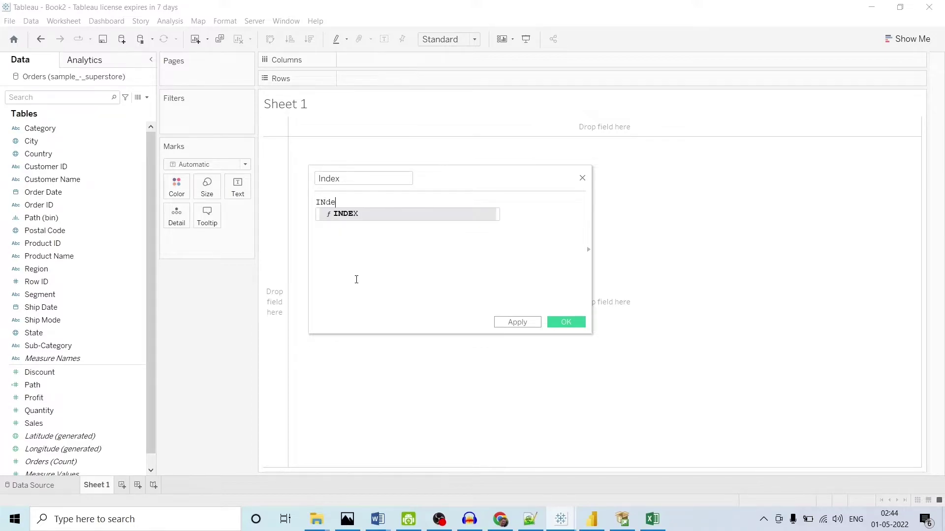
key("Return")
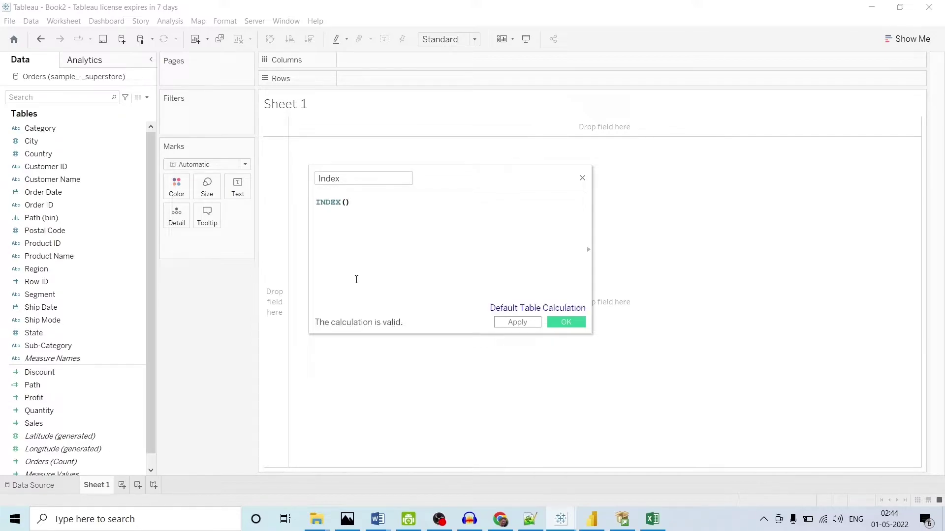
type("-1")
left_click(523, 324)
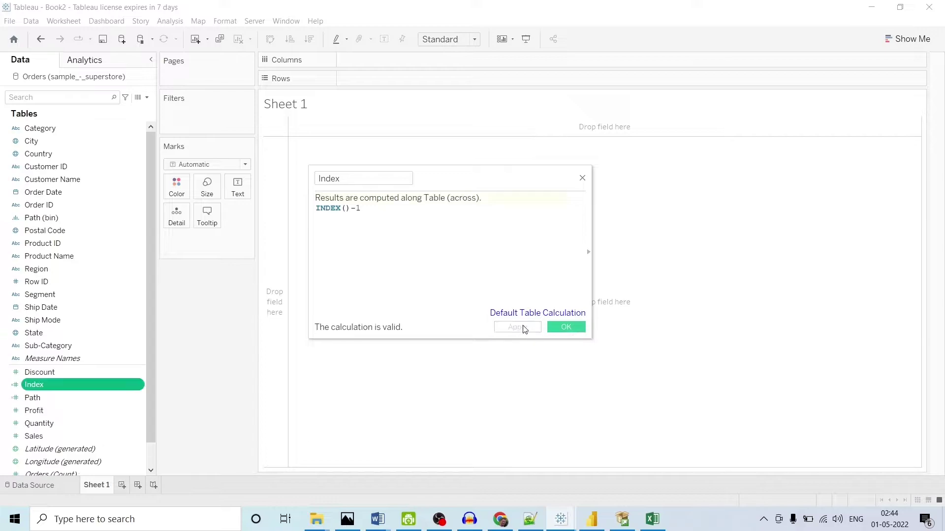
left_click(562, 327)
Start a new calculated field and name it TC_Sales, copying the name from the Notepad++ notes.
key("alt+a")
key("c")
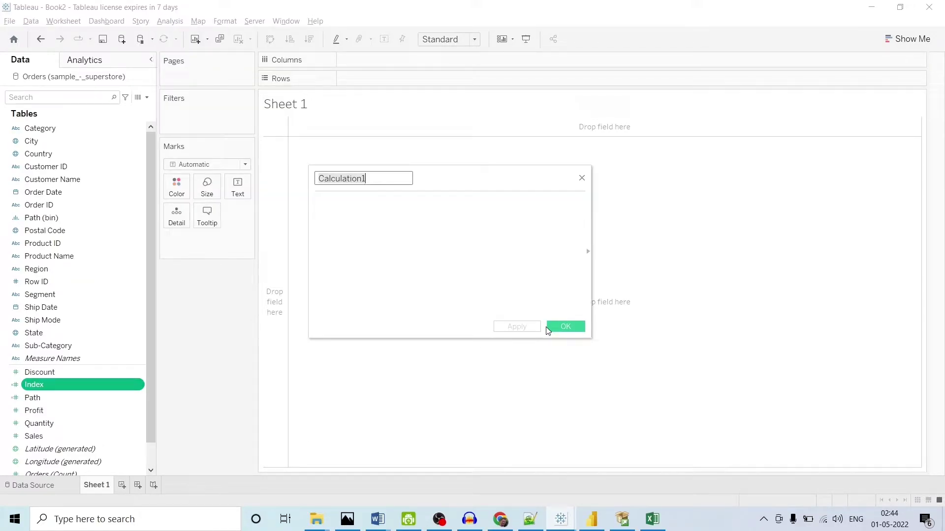
key("alt+Tab")
left_click(331, 178)
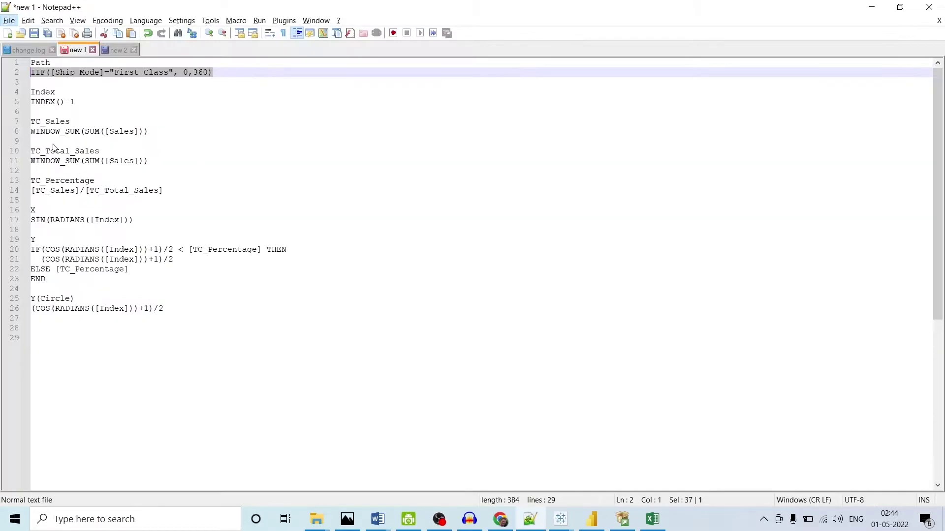
left_click_drag(69, 123, 20, 123)
key("ctrl+c")
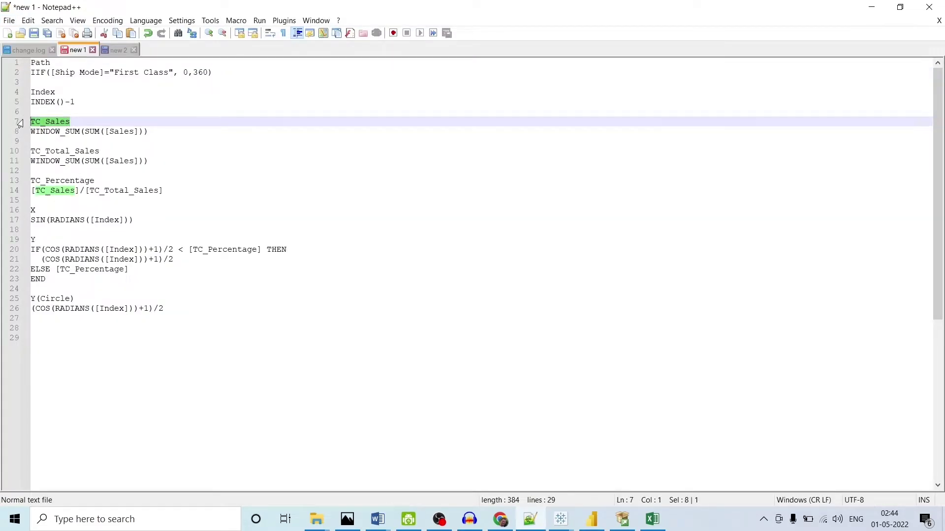
key("alt+Tab")
key("ctrl+v")
left_click(390, 203)
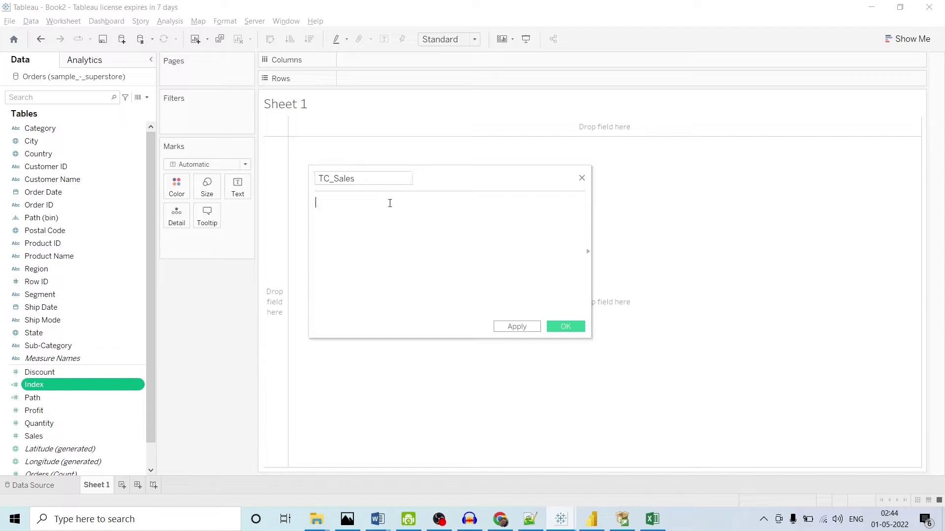
Copy the formula WINDOW_SUM(SUM([Sales])) from the Notepad++ notes into the TC_Sales calculation.
key("alt+Tab")
left_click_drag(173, 132, 3, 134)
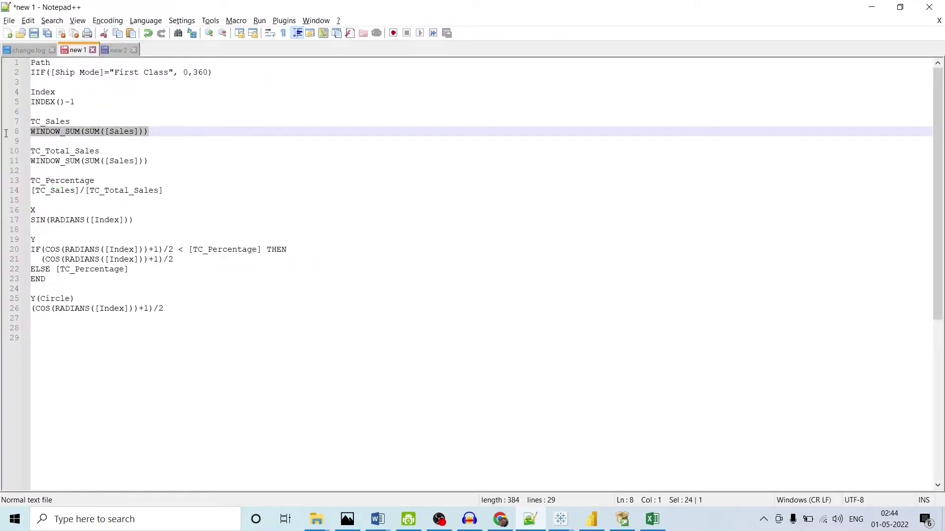
key("ctrl+c")
key("alt+Tab")
key("ctrl+v")
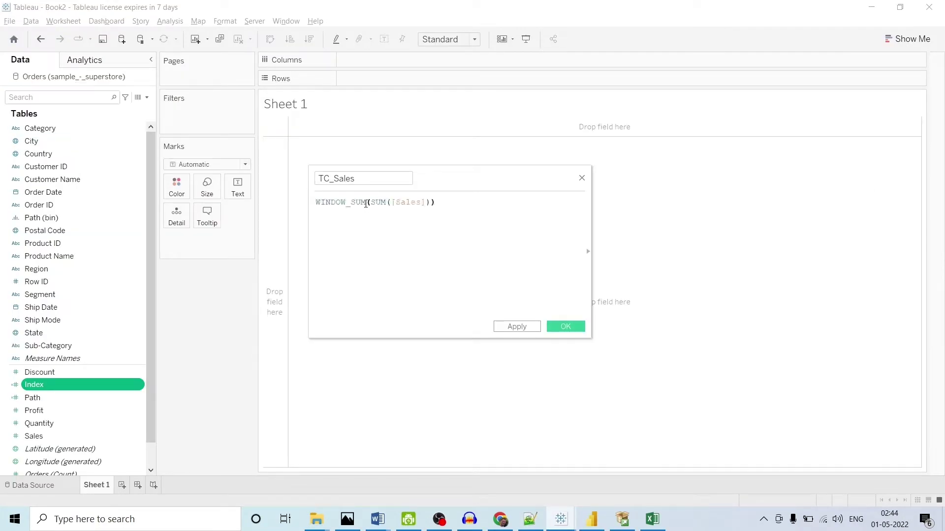
Switch to the Book1 workbook and examine the values of the filled Furniture circle.
key("alt+Tab")
key("Tab")
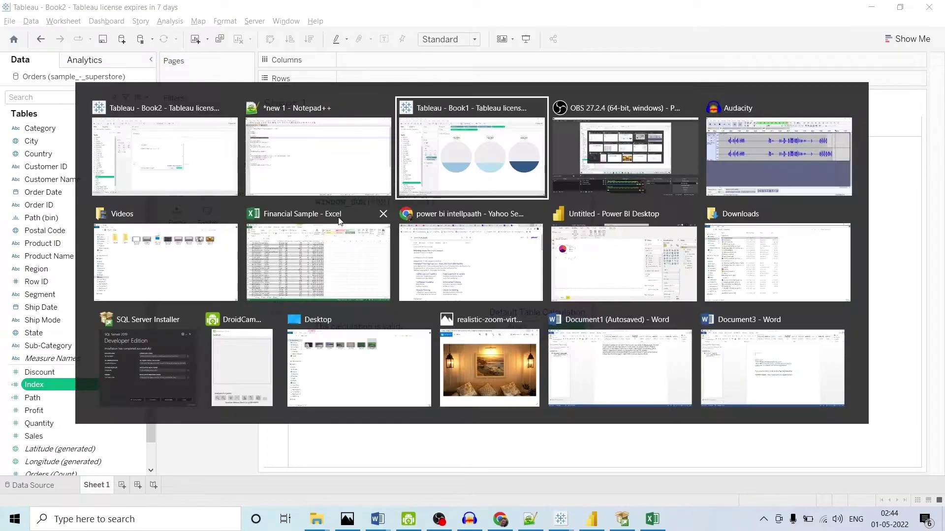
left_click(591, 182)
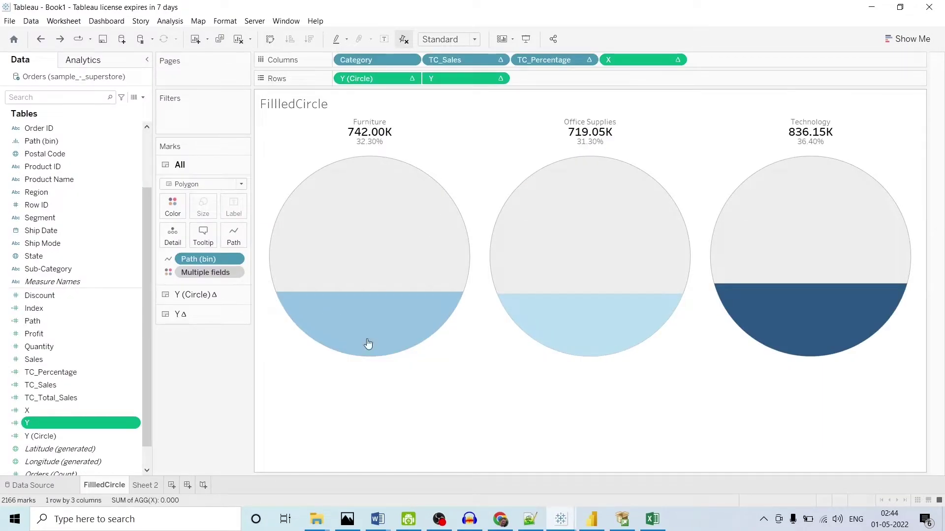
mouse_move(365, 300)
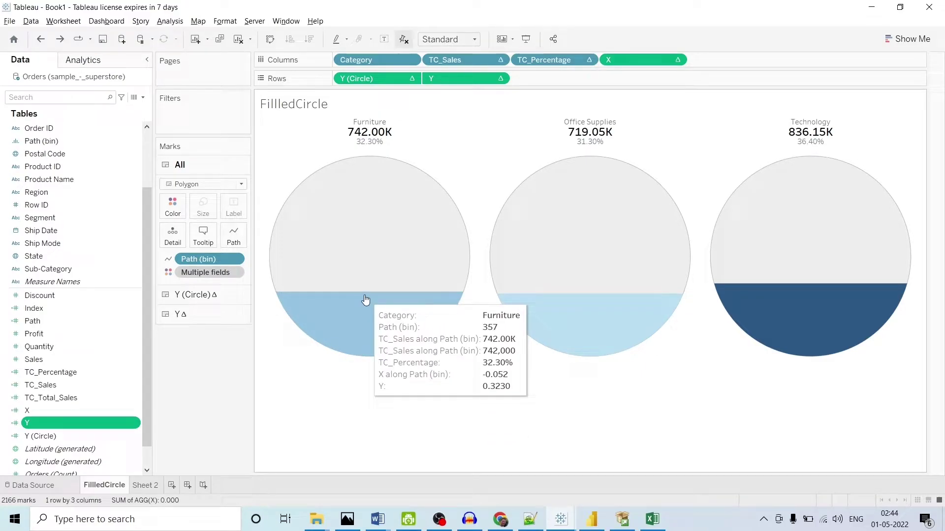
Return to the Book2 workbook and save the TC_Sales calculated field.
key("alt+Tab")
left_click_drag(423, 239, 310, 201)
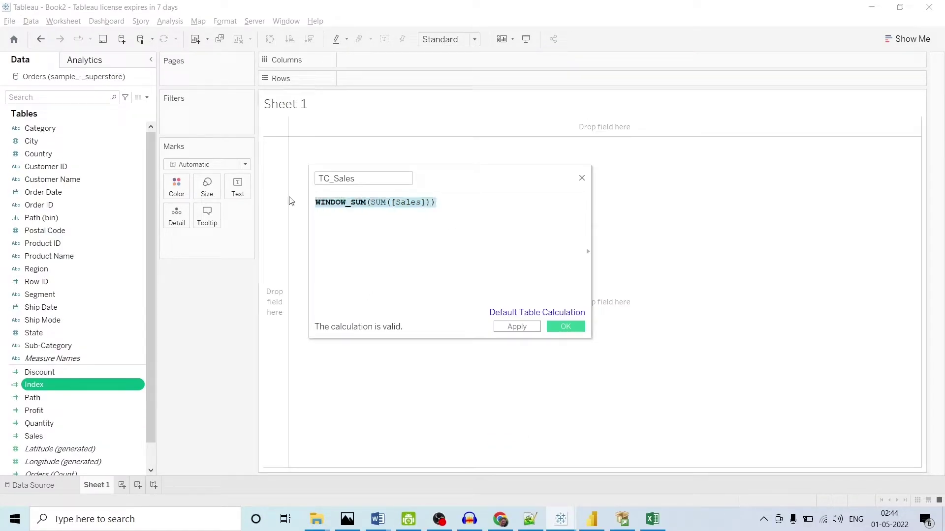
left_click(517, 328)
left_click(555, 329)
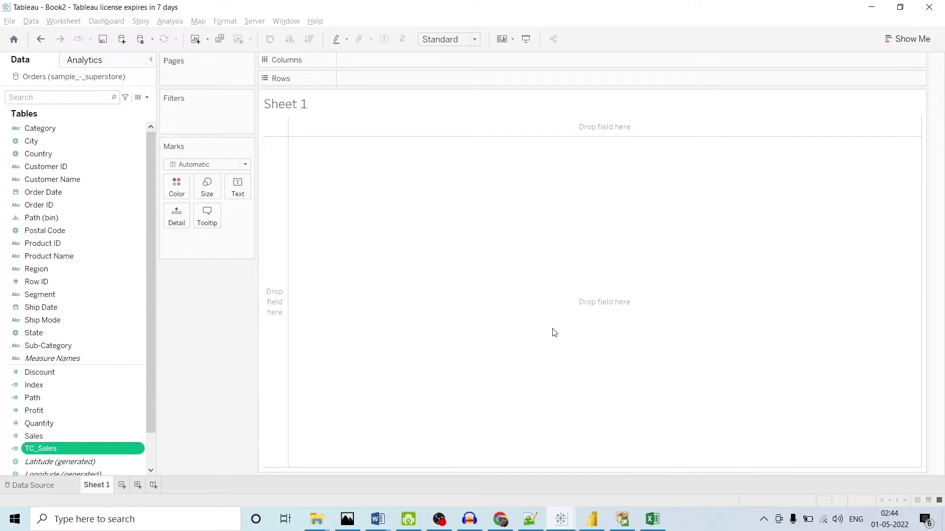
Duplicate the TC_Sales calculated field and rename the copy TC_Total_Sales, copying the name from the Notepad++ notes.
right_click(125, 457)
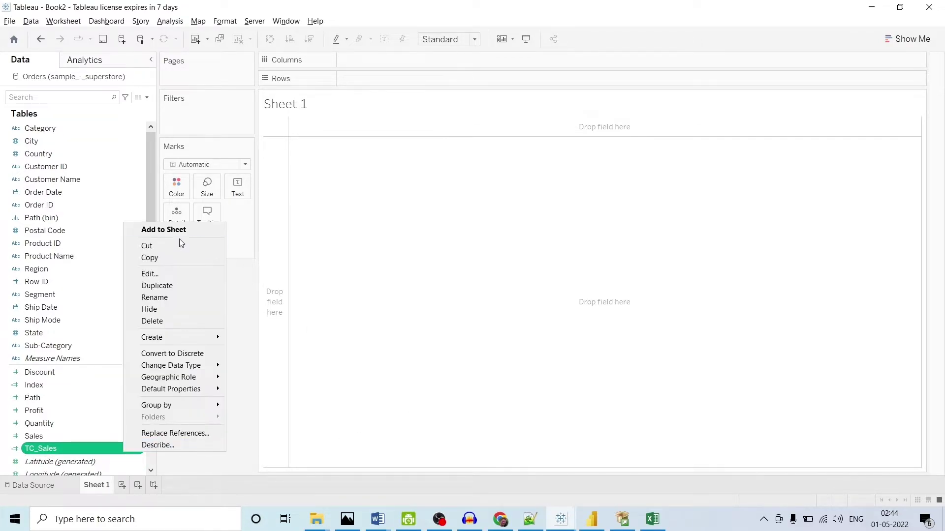
left_click(169, 286)
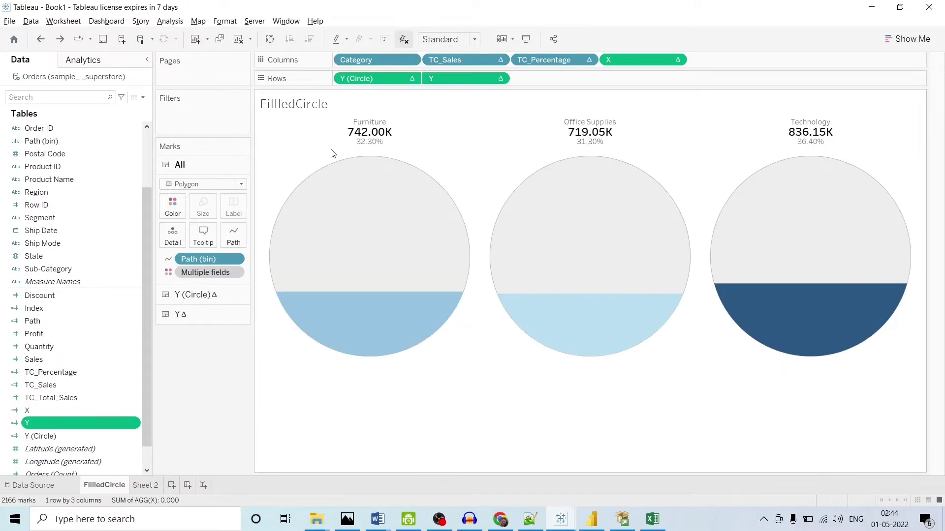
key("alt+Tab")
key("alt+Tab")
key("alt+Tab")
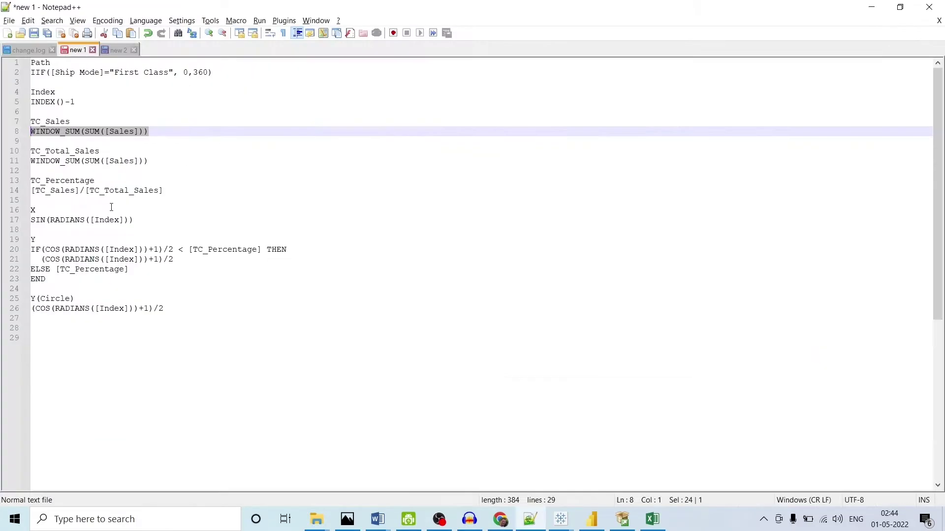
left_click_drag(106, 148, 17, 153)
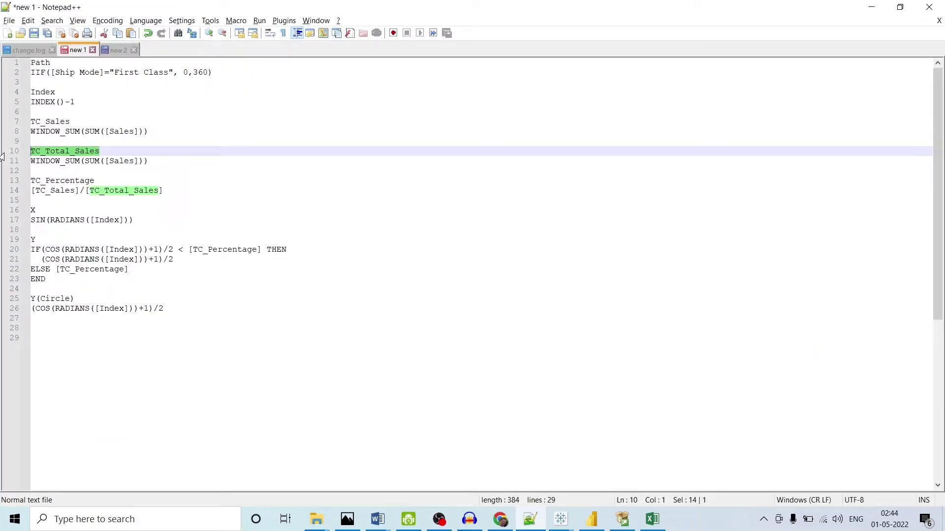
key("alt+Tab")
right_click(79, 460)
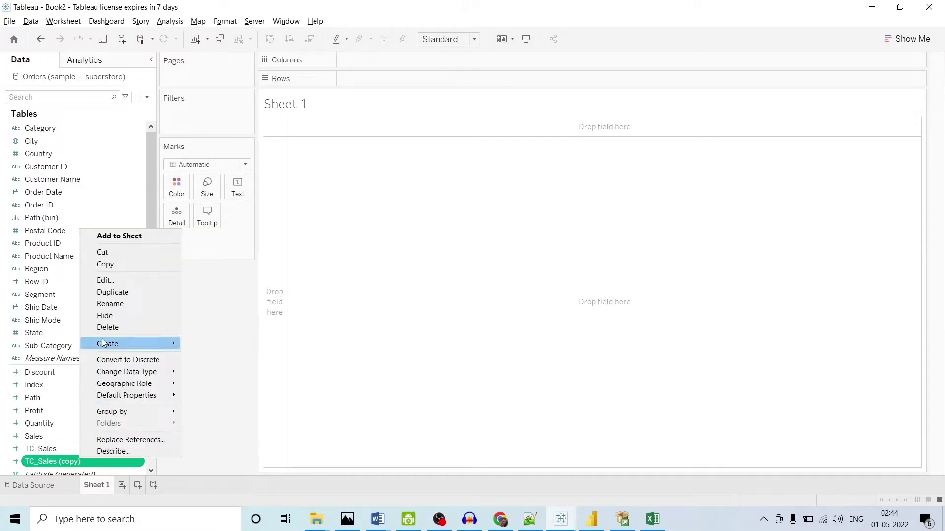
left_click(112, 305)
key("ctrl+v")
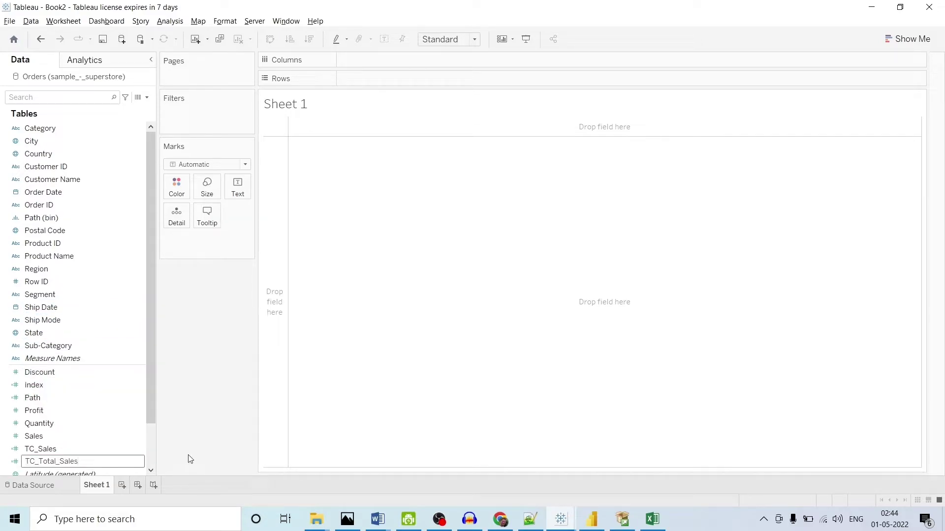
key("Return")
left_click(108, 449, "ctrl")
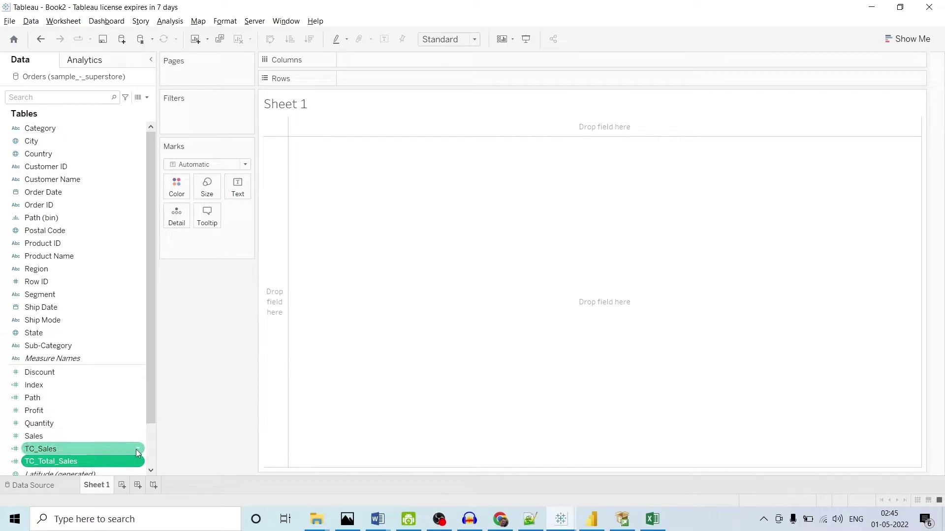
Start a new calculated field and name it TC_Percentage, copying the name from the Notepad++ notes.
key("alt+a")
key("c")
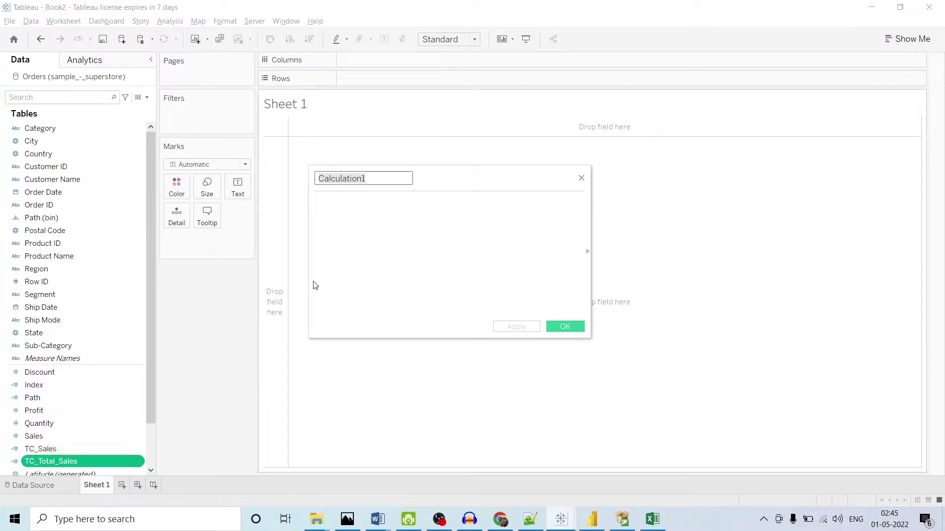
key("alt+Tab")
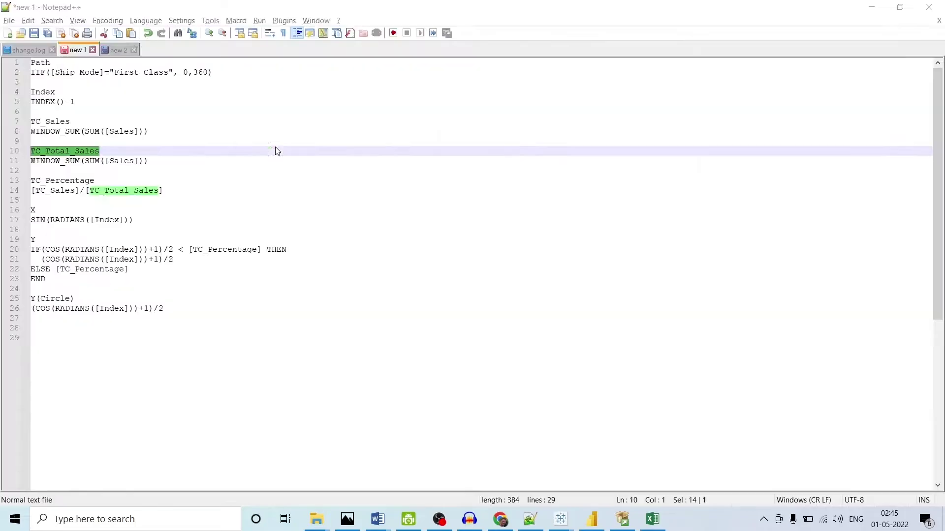
left_click_drag(95, 181, 32, 178)
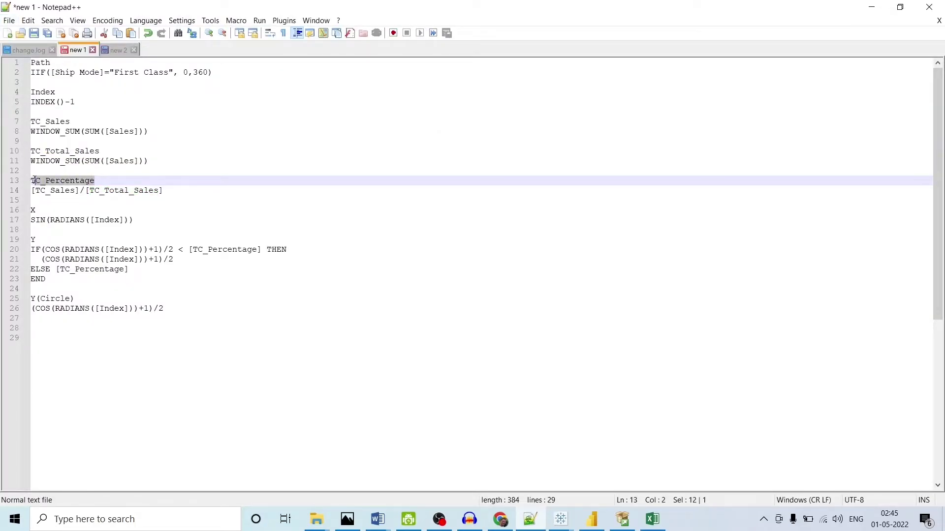
key("ctrl+c")
key("alt+Tab")
key("ctrl+v")
key("Tab")
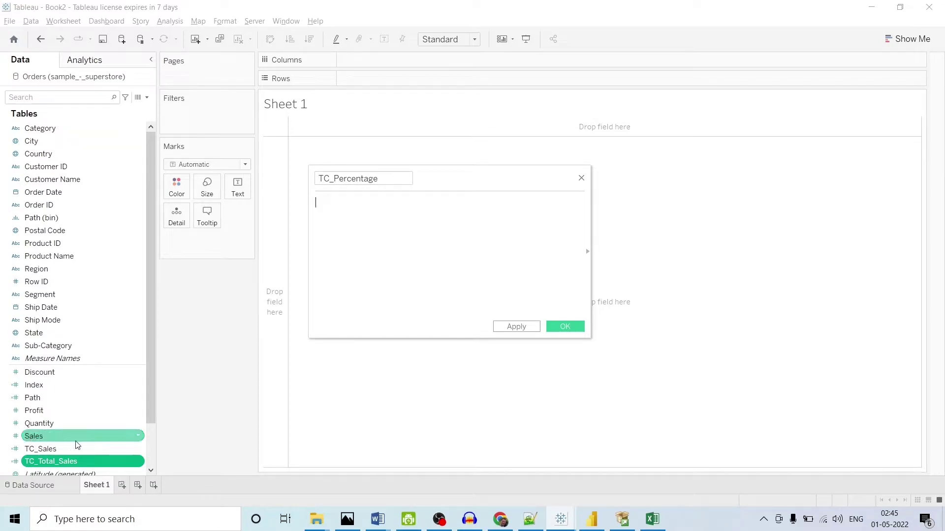
Build the TC_Percentage formula [TC_Sales]/[TC_Total_Sales] from the existing fields and save the calculation.
left_click_drag(149, 373, 151, 403)
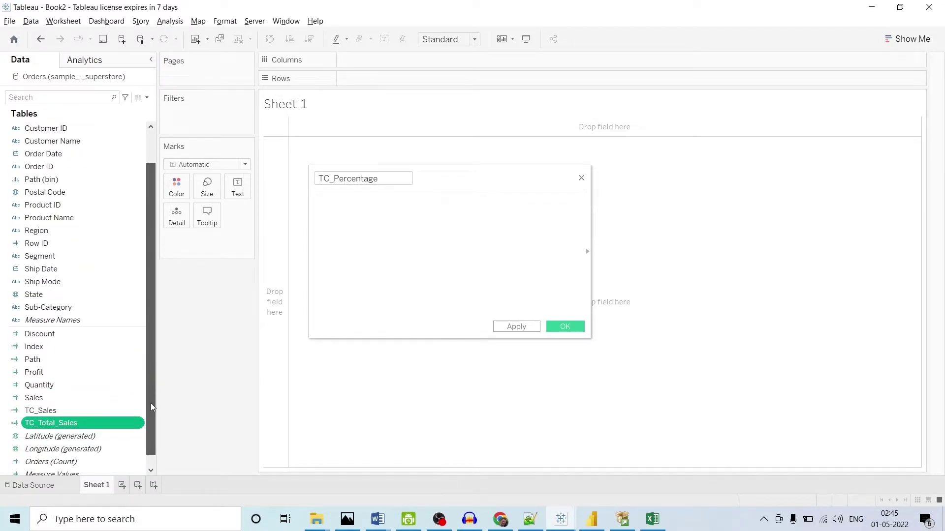
left_click(55, 409)
left_click(59, 426)
left_click_drag(60, 417, 355, 213)
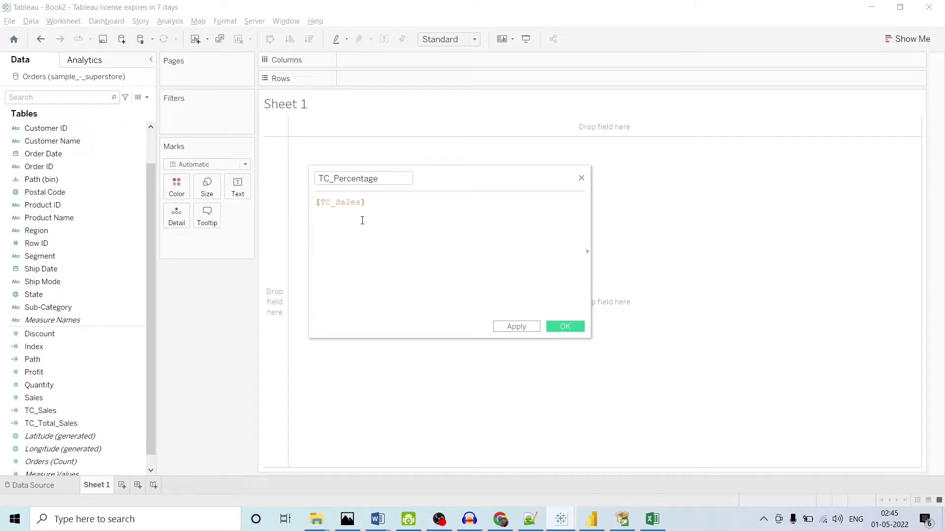
left_click_drag(61, 424, 469, 201)
type("/[TC_Total_Sales")
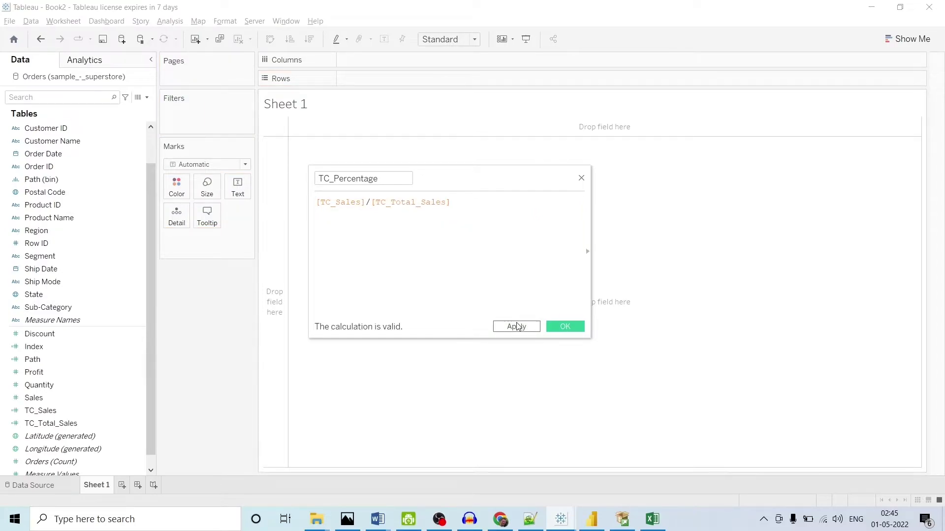
left_click(514, 327)
left_click(555, 332)
left_click_drag(83, 410, 215, 290)
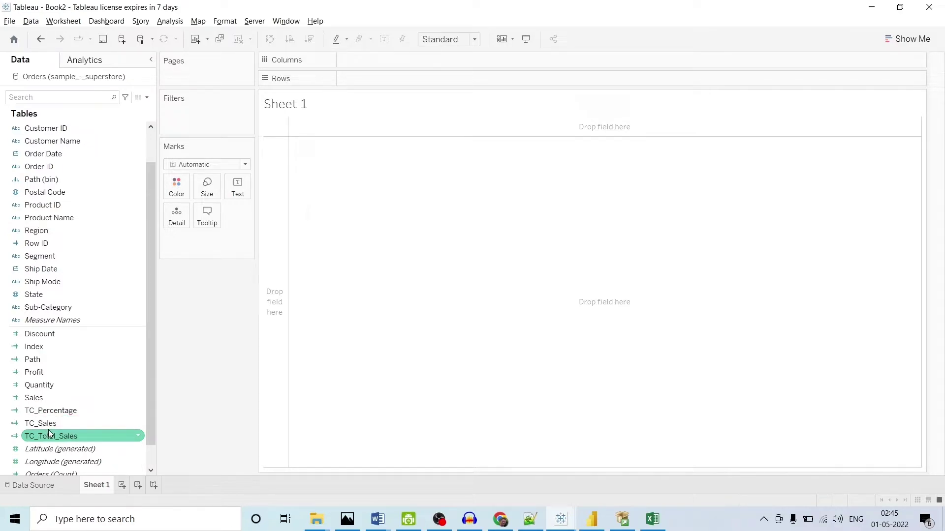
Start a new calculated field and name it X, copying the name from the Notepad++ notes.
key("alt+a")
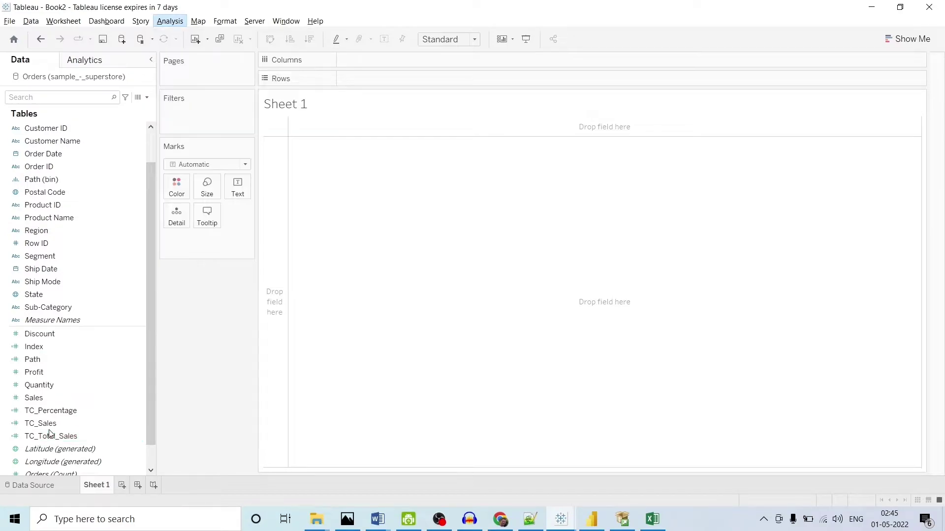
key("c")
key("alt+Tab")
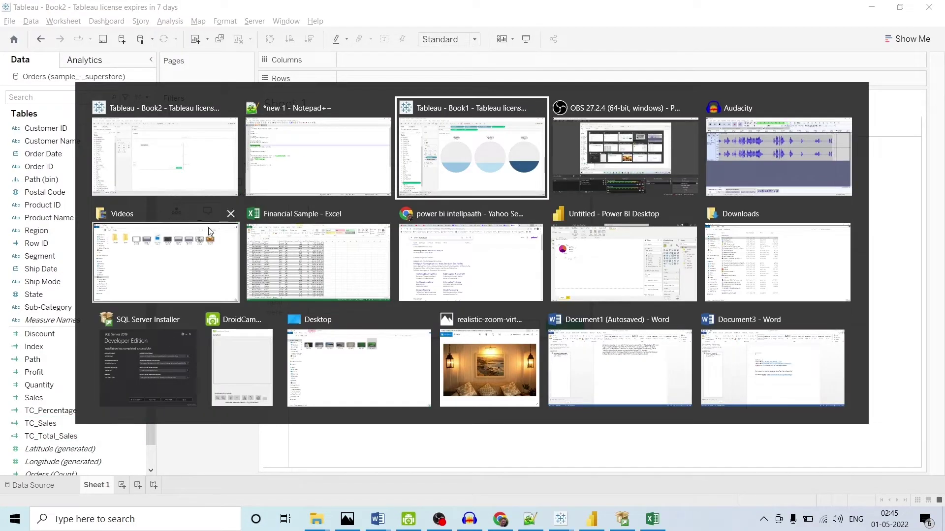
left_click(315, 158)
left_click_drag(74, 211, 1, 211)
key("ctrl+c")
key("alt+Tab")
key("ctrl+v")
left_click(418, 225)
Copy the formula SIN(RADIANS([Index])) from the Notepad++ notes into the X calculation and save it.
key("alt+Tab")
left_click_drag(134, 220, 19, 220)
key("ctrl+c")
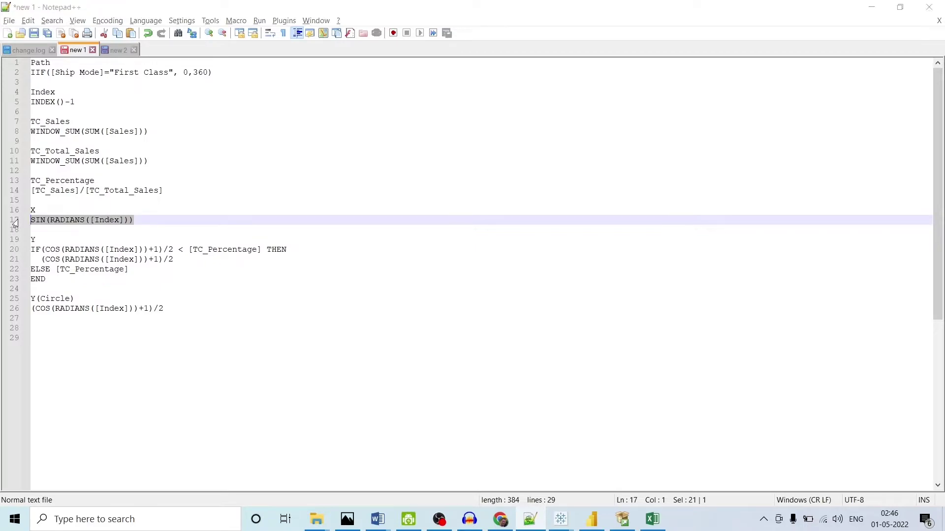
key("alt+Tab")
key("ctrl+v")
left_click(392, 202)
double_click(392, 201)
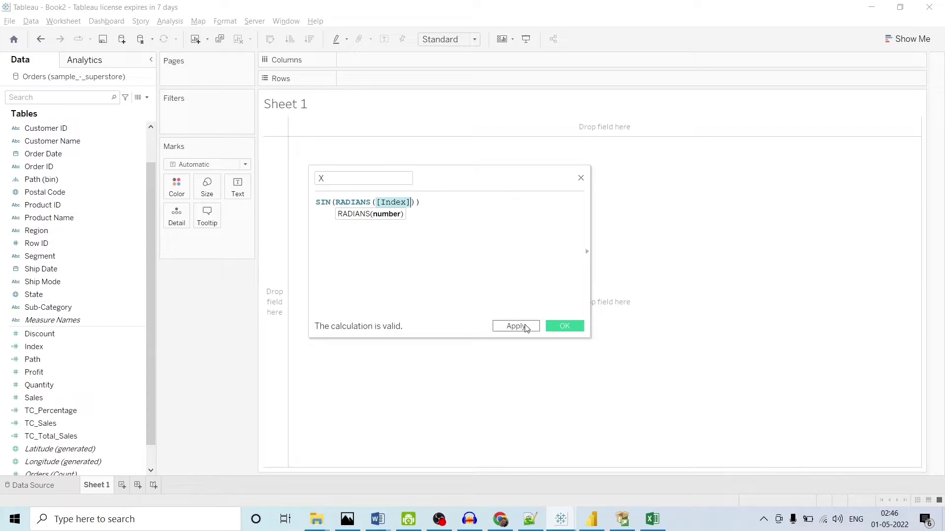
left_click(526, 329)
left_click(565, 326)
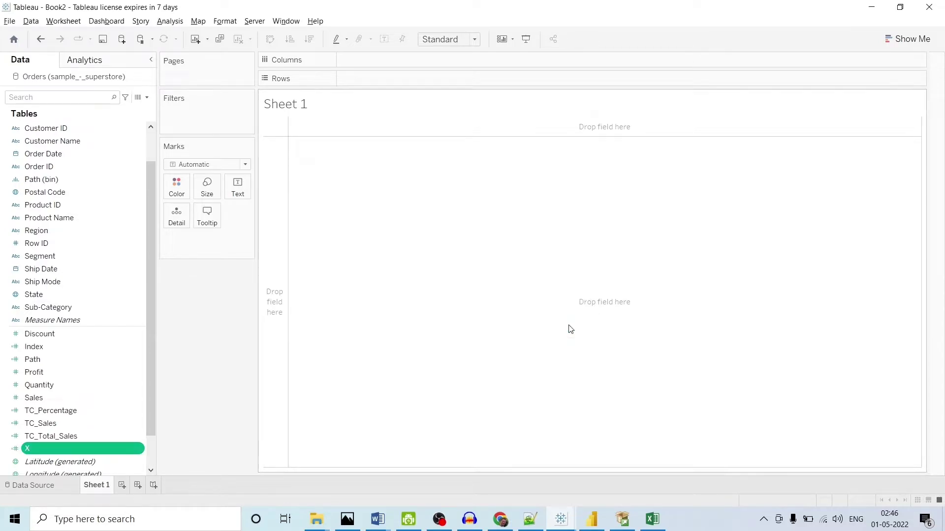
Start calculated field Y with the formula IF(COS(RADIANS([Index]))+1)/2 < [TC_Percentage] THEN (COS(RADIANS([Index]))+1)/2 ELSE [TC_Percentage] END, copied from the Notepad++ notes.
key("alt+Tab")
left_click_drag(91, 283, 1, 239)
key("alt+Tab")
left_click(170, 20)
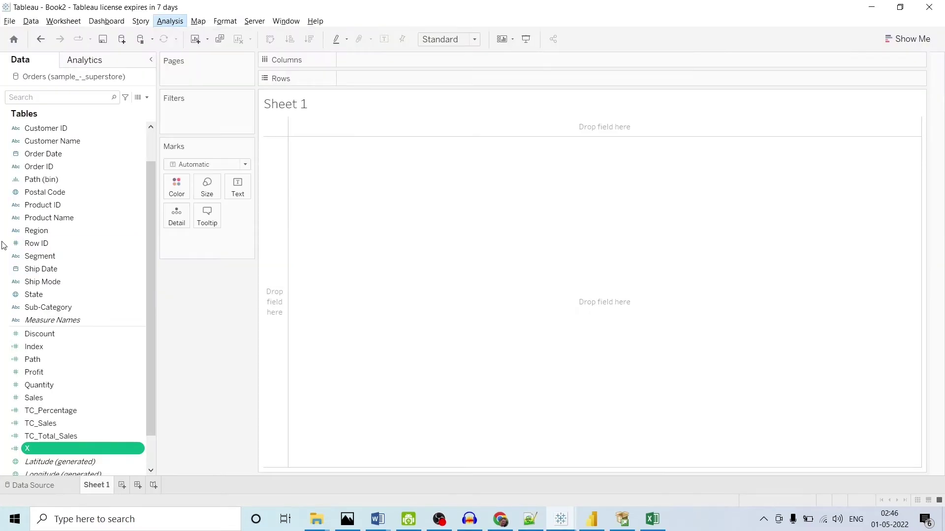
left_click(197, 228)
key("ctrl+v")
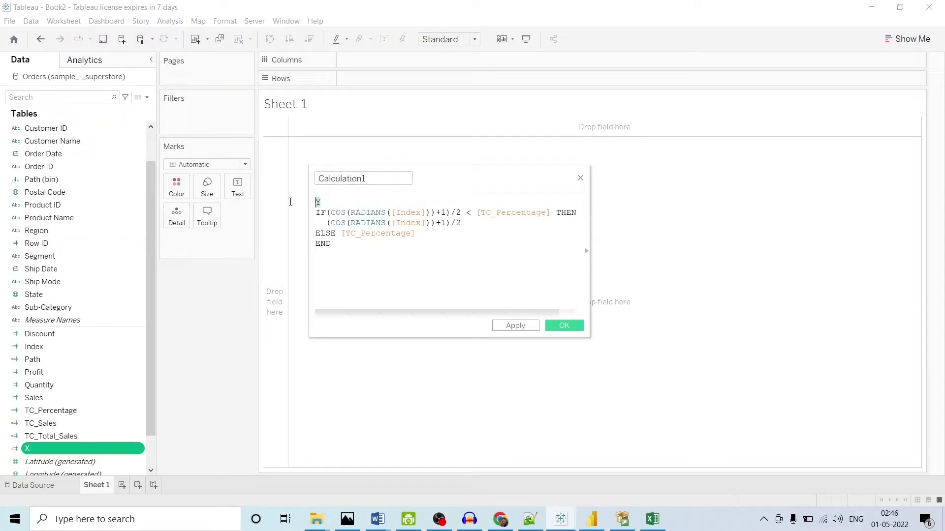
key("Delete")
double_click(385, 181)
type("Y")
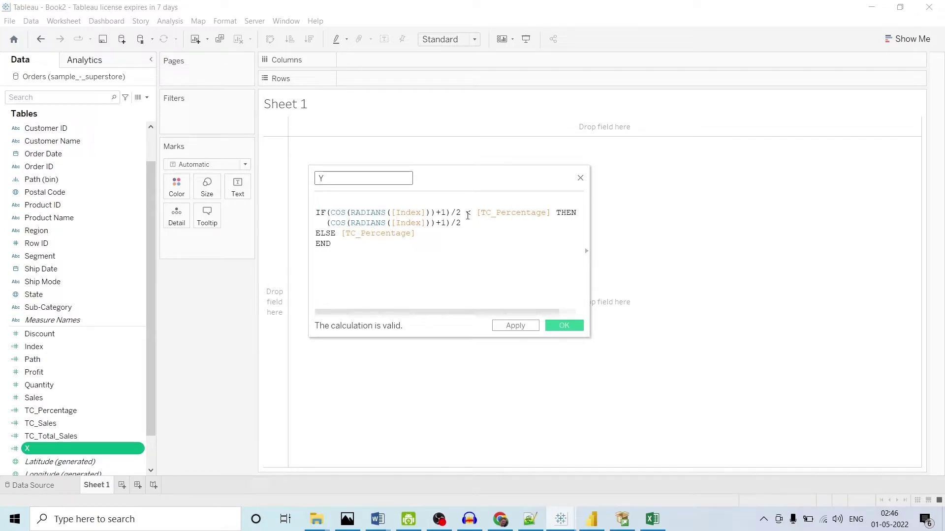
Examine the condition and both branches of the Y formula, comparing them with the filled circles in the Book1 workbook.
double_click(495, 212)
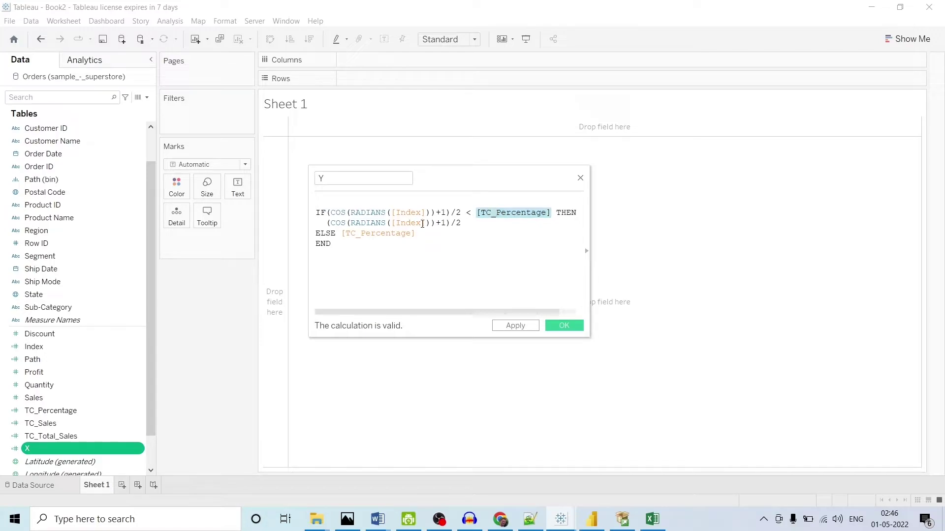
left_click_drag(466, 223, 426, 234)
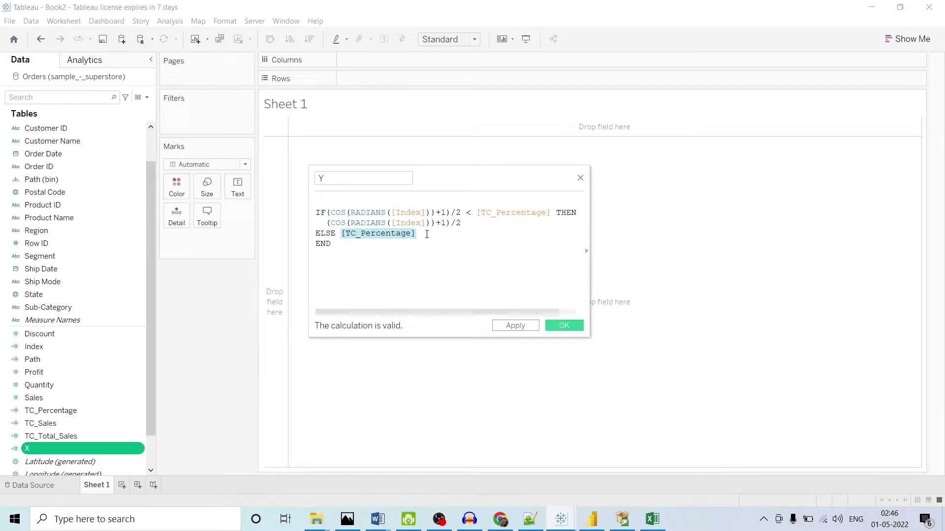
key("alt+Tab")
left_click(494, 212)
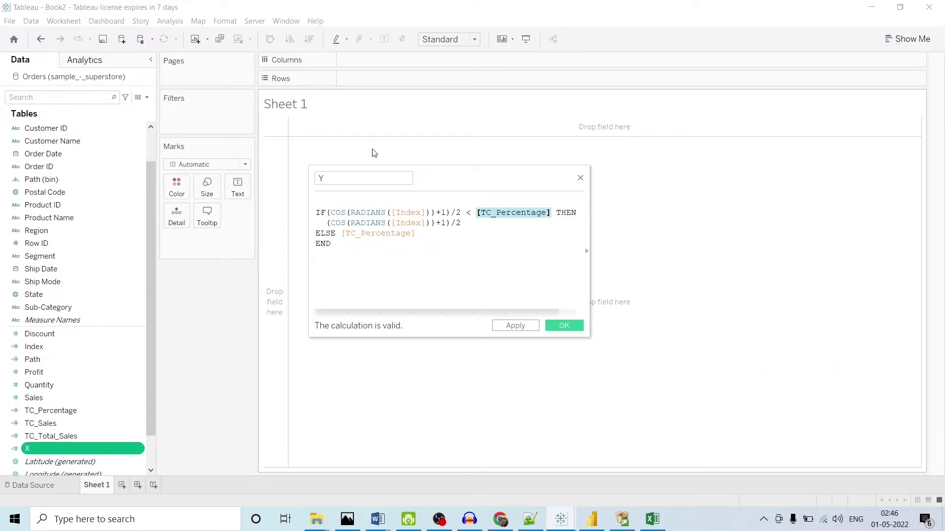
left_click_drag(463, 223, 325, 222)
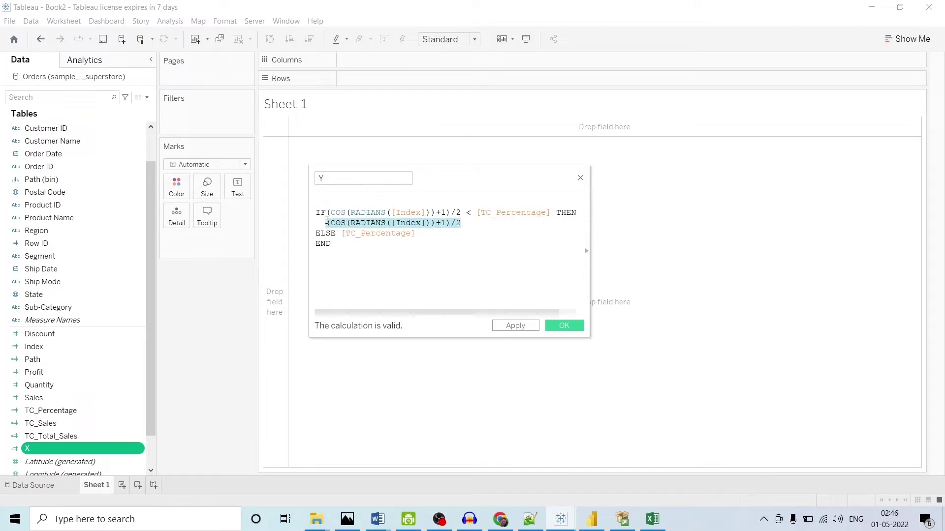
mouse_move(334, 244)
left_mouse_down()
mouse_move(363, 233)
mouse_move(340, 234)
left_mouse_up()
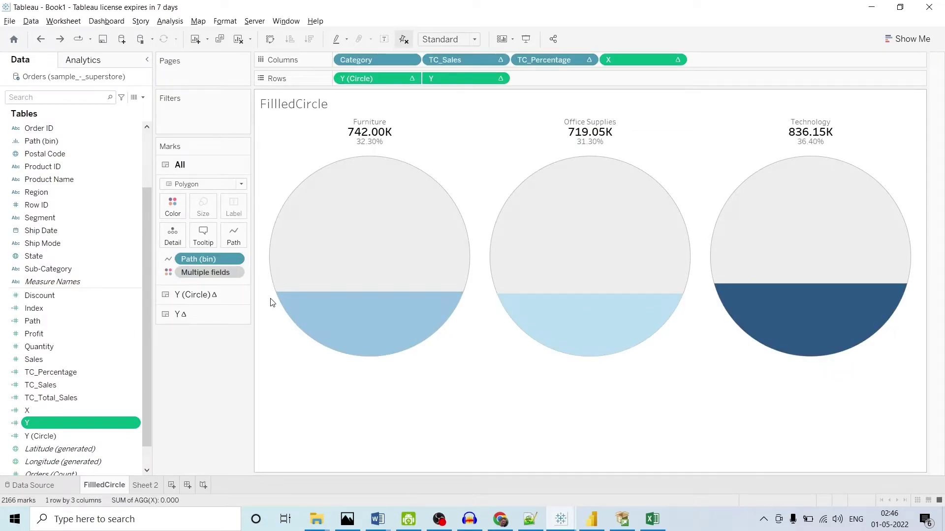
mouse_move(285, 264)
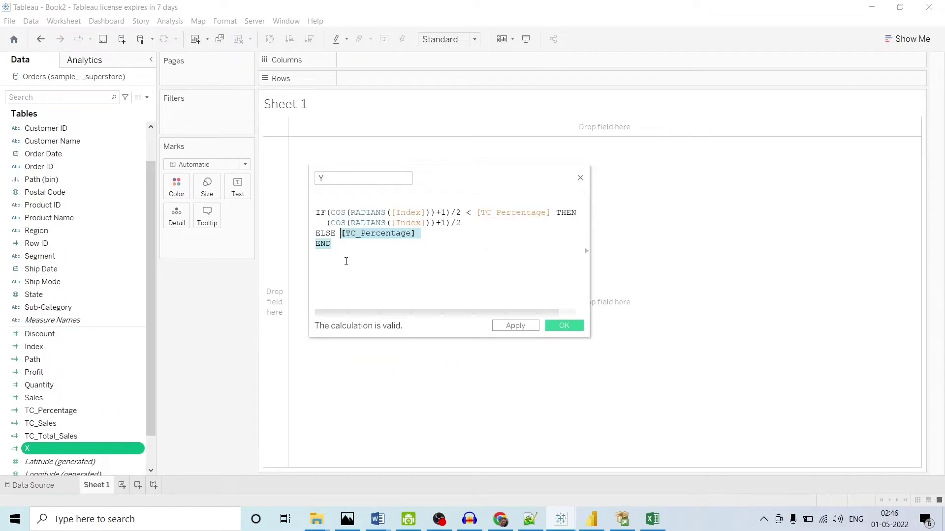
Apply and save the Y calculated field in the Book2 workbook.
left_click(346, 261)
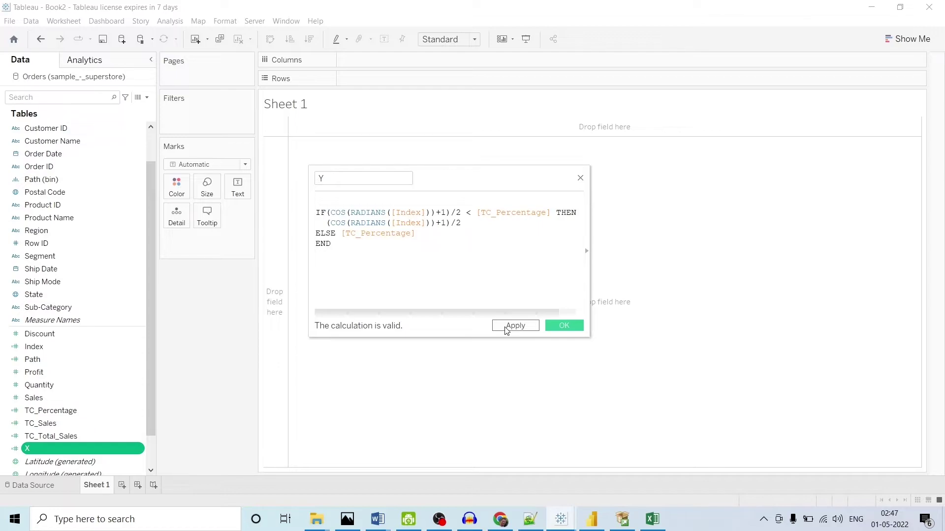
left_click(507, 326)
left_click(564, 326)
Start a new calculated field and name it Y(Circle), copying the name from the Notepad++ notes.
key("alt+Tab")
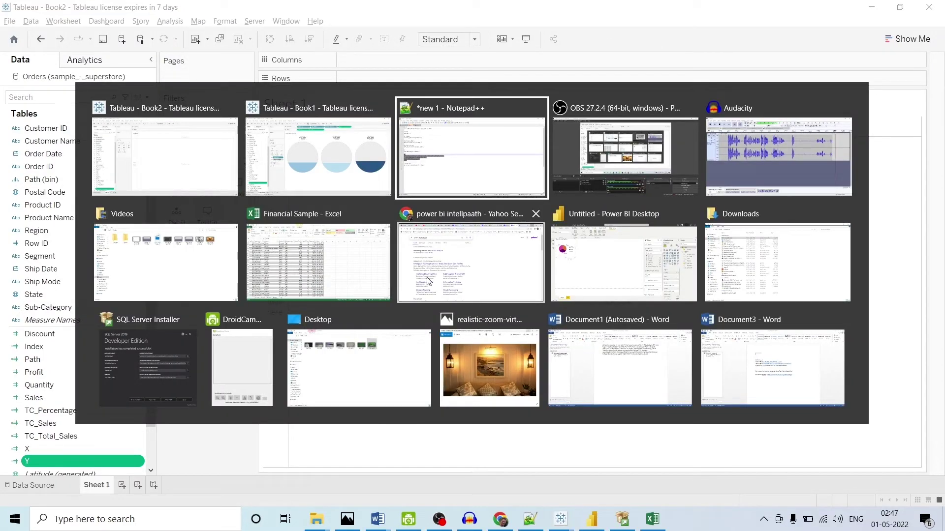
left_click(426, 170)
left_click(78, 292)
left_click_drag(75, 298, 16, 299)
key("ctrl+c")
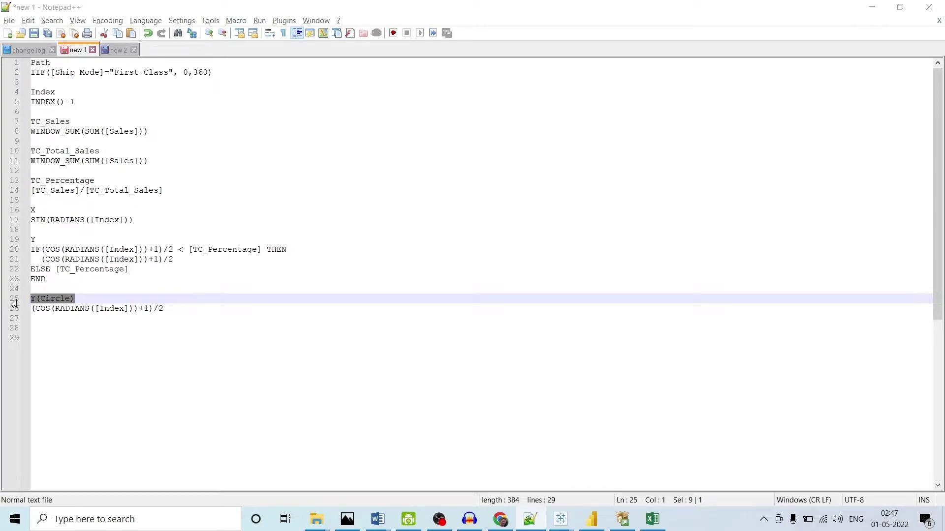
key("alt+Tab")
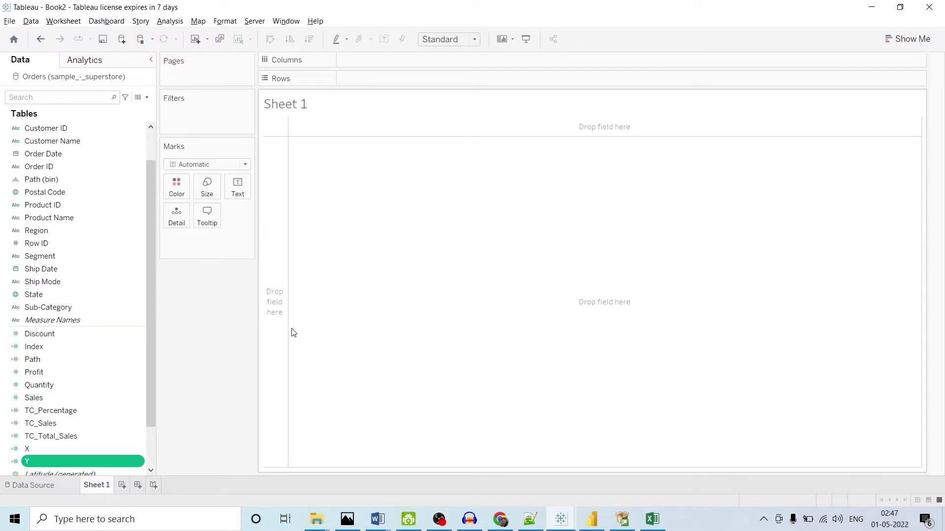
key("alt+a")
key("c")
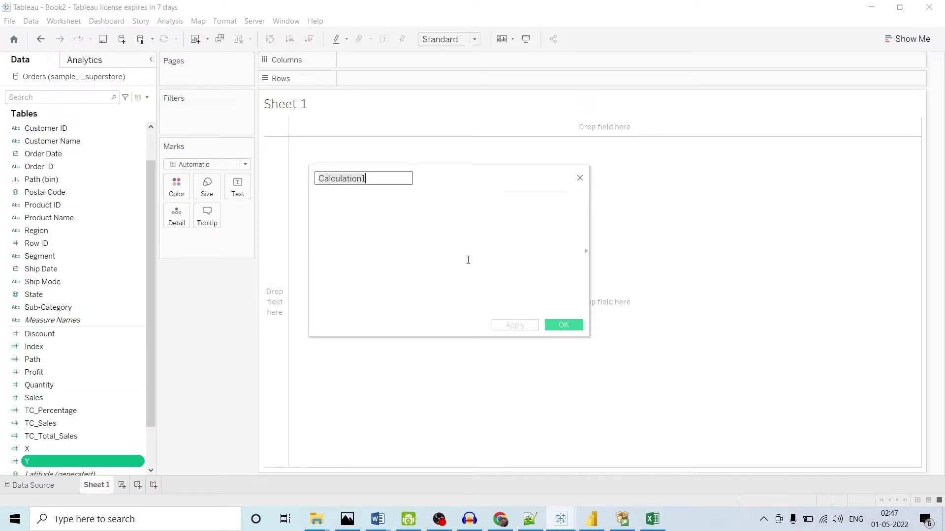
left_click(417, 211)
double_click(388, 179)
key("ctrl+v")
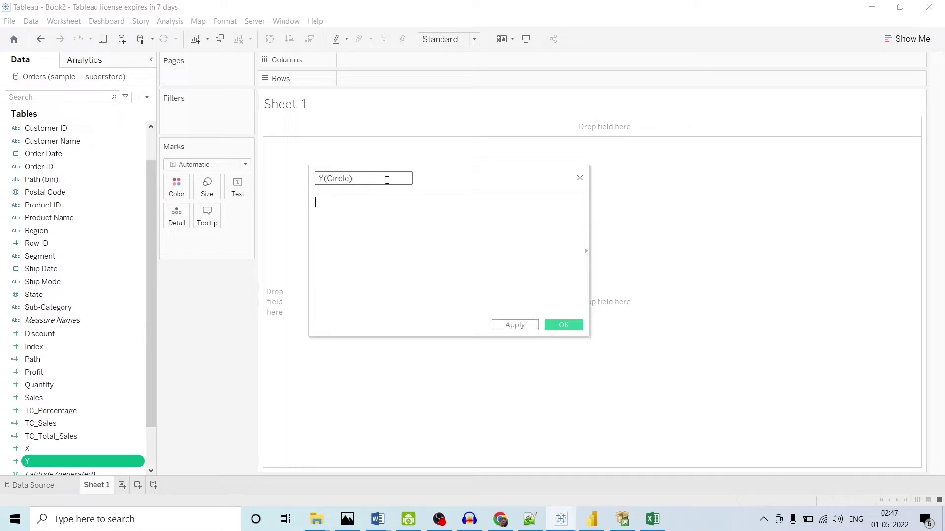
Enter the formula (COS(RADIANS([Index]))+1)/2 for the Y(Circle) calculated field, copied from the Notepad++ notes.
key("alt+Tab")
left_click_drag(187, 313, 1, 308)
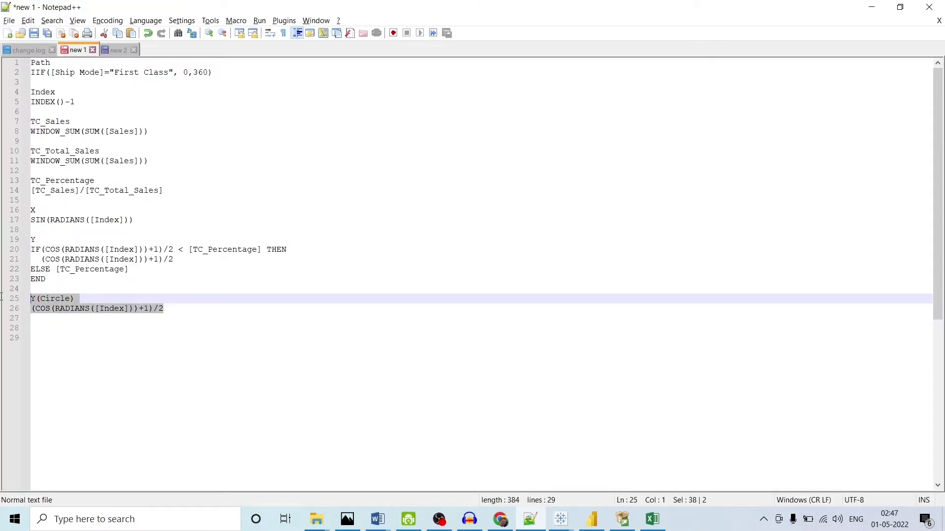
key("ctrl+c")
key("alt+Tab")
key("ctrl+v")
left_click(391, 202)
double_click(390, 202)
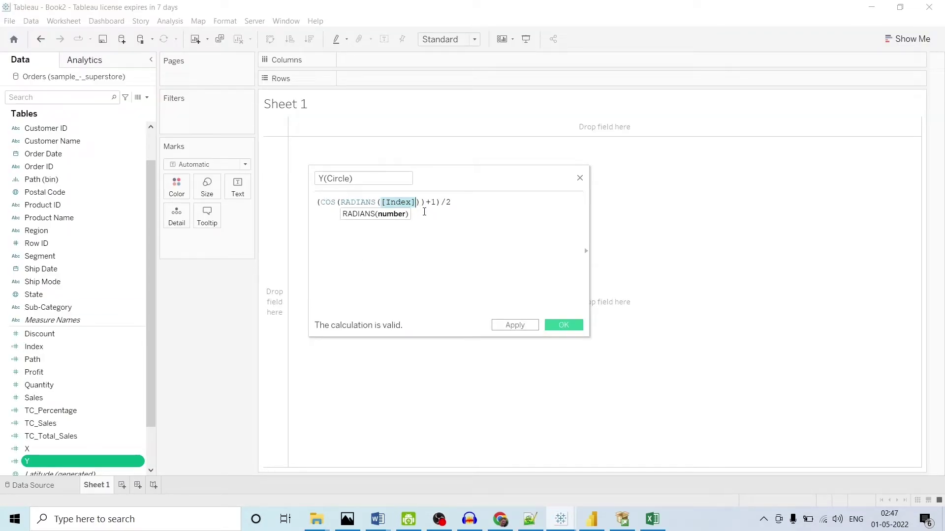
Check the filled circles in the Book1 workbook, then apply and save the Y(Circle) calculated field in Book2.
key("alt+Tab")
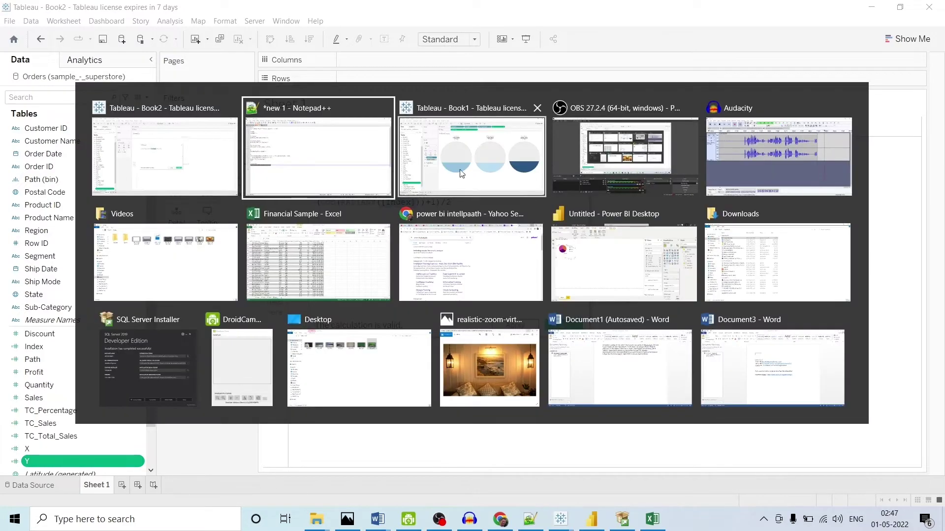
key("alt+Tab")
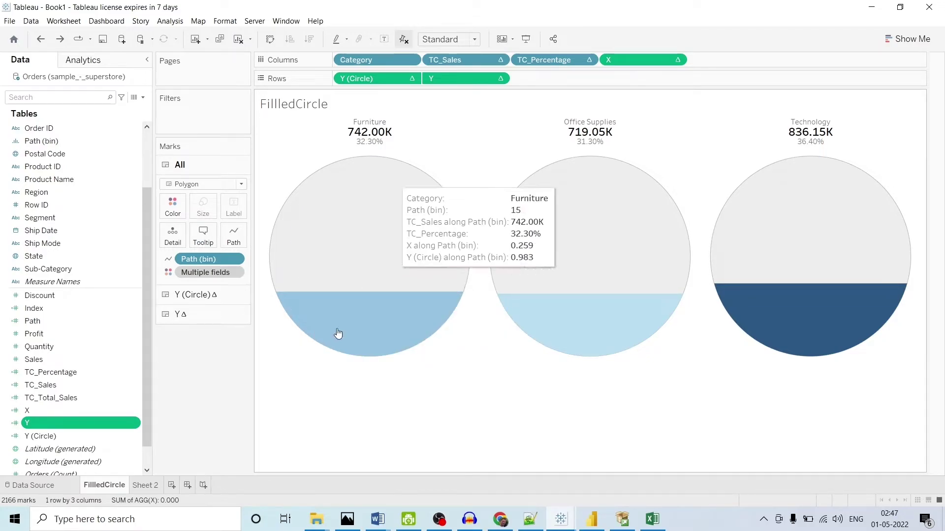
key("alt+Tab")
left_click(512, 327)
left_click(569, 327)
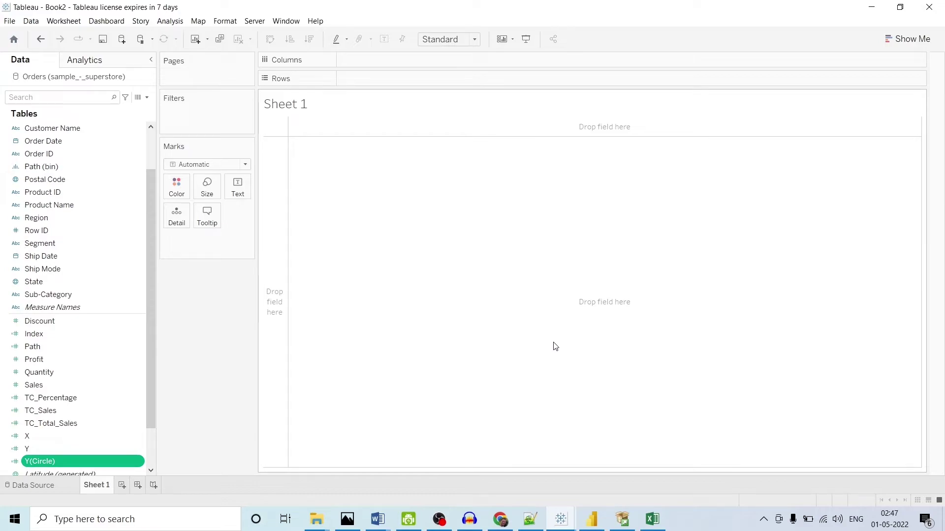
Find the Category and X fields and place them on Columns, with Category first.
left_click(52, 96)
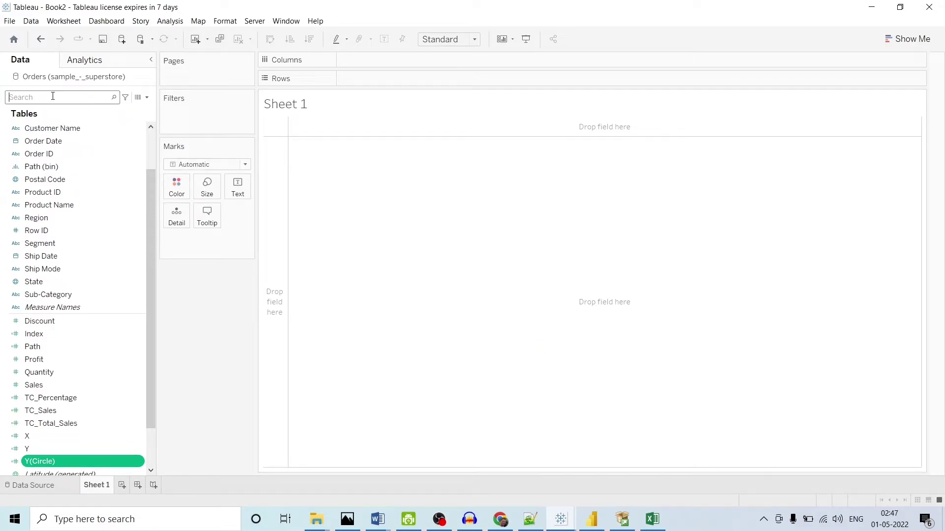
type("c")
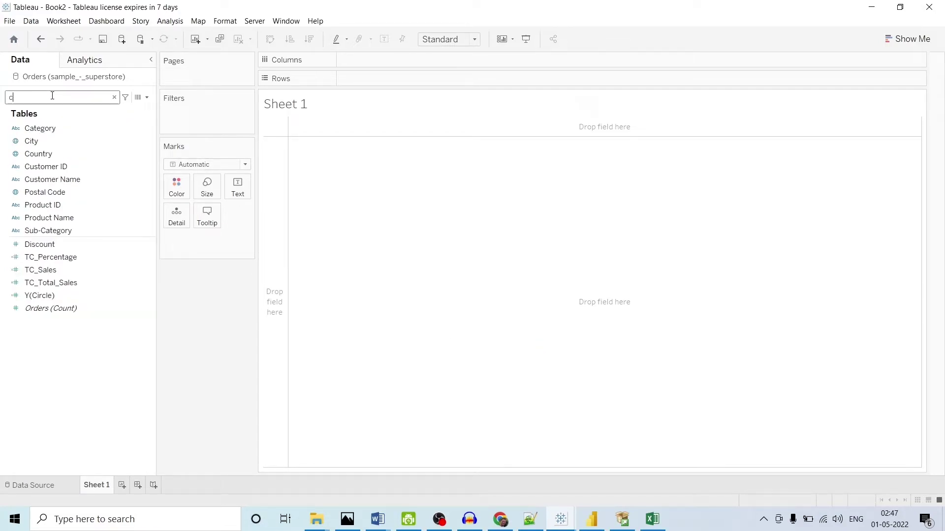
type("a")
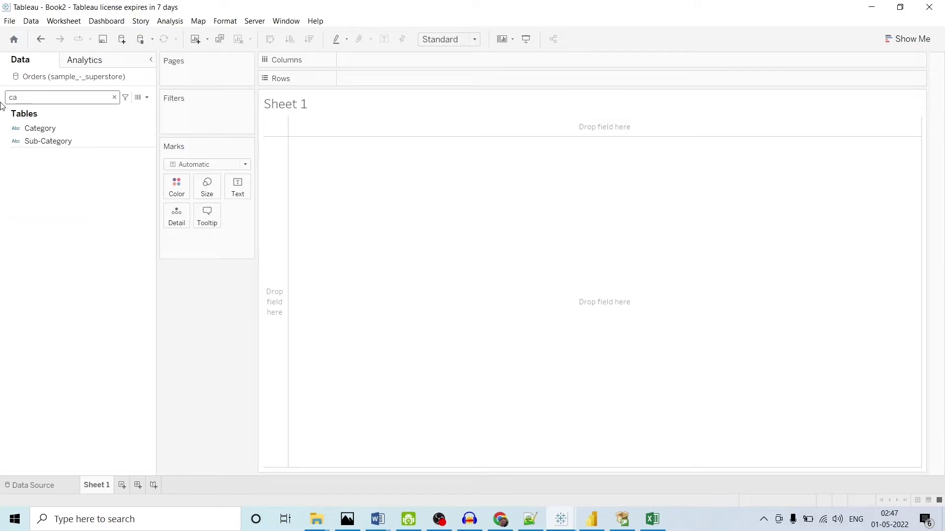
left_click_drag(57, 131, 371, 72)
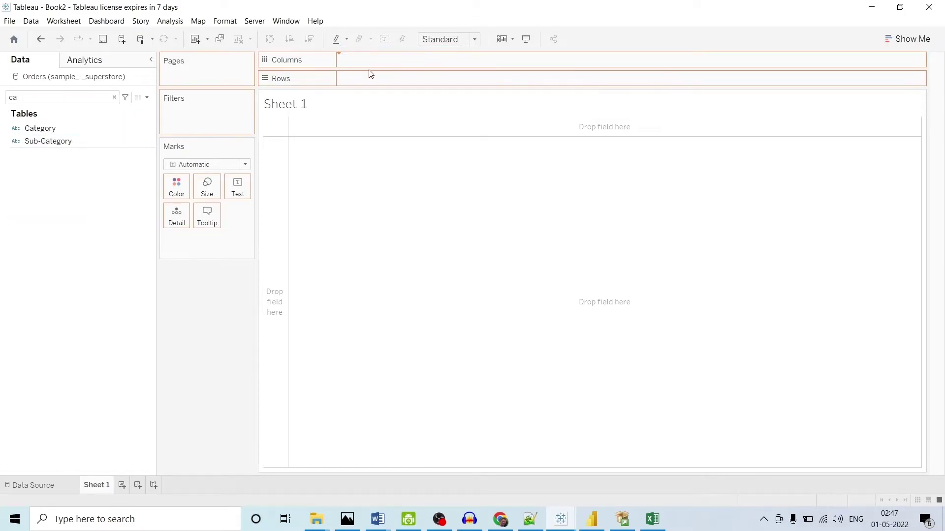
double_click(46, 97)
type("x")
left_click_drag(27, 150, 483, 61)
Find the calculated field Y and place it on Rows.
left_click(70, 97)
type("y")
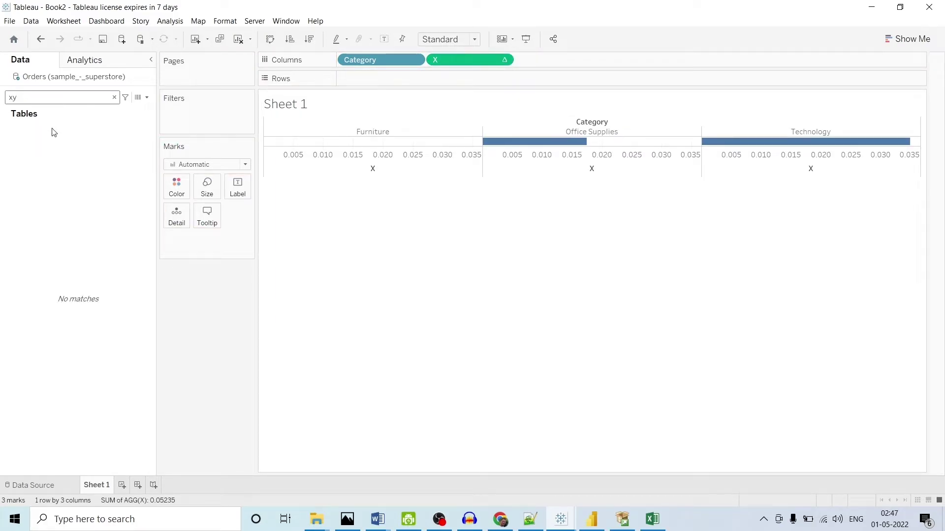
key("BackSpace")
key("BackSpace")
type("y")
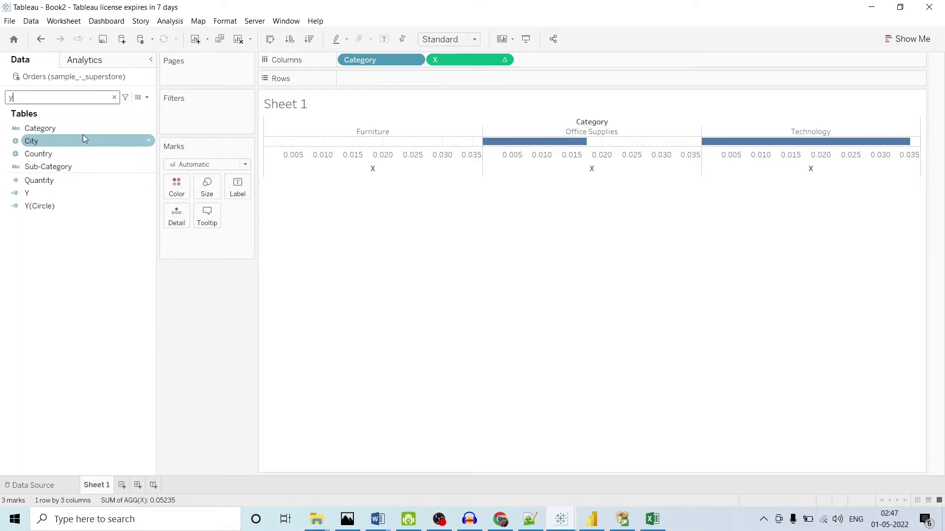
left_click_drag(71, 201, 396, 80)
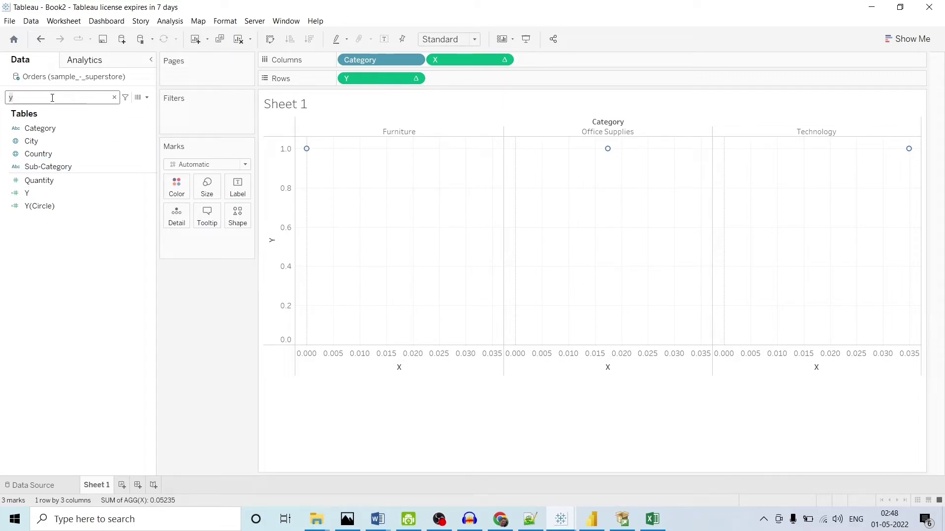
Find the Path (bin) field and place it on Rows ahead of Y.
type("path")
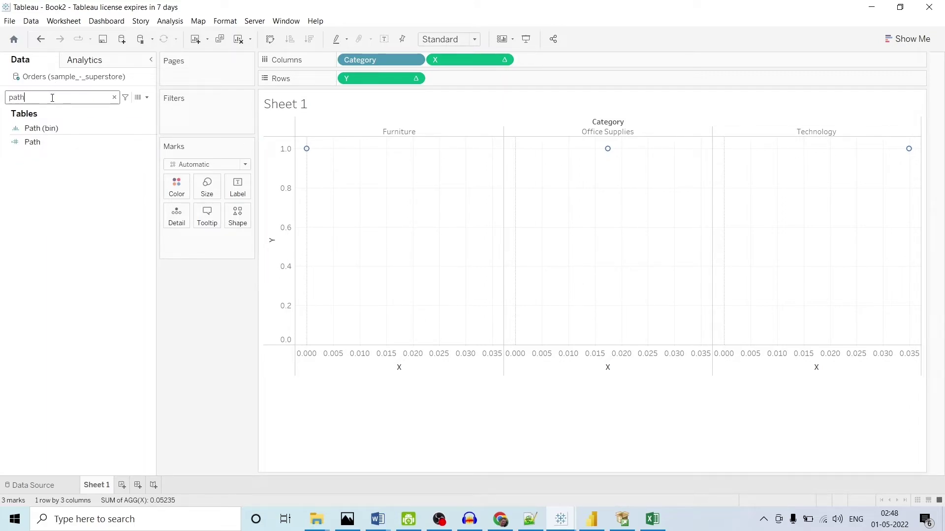
left_click(93, 129)
left_click_drag(85, 131, 355, 84)
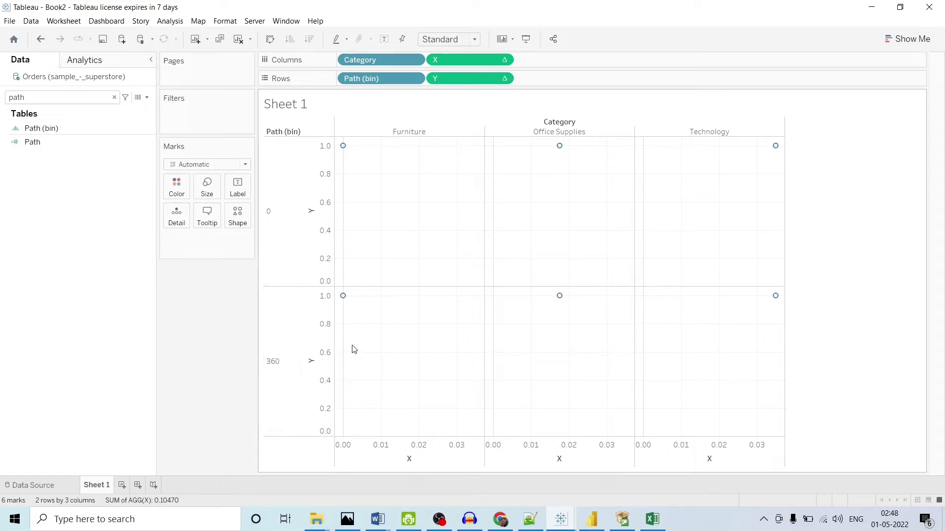
Change the mark type to Polygon and move Path (bin) from Rows to Path on the Marks card.
left_click(214, 167)
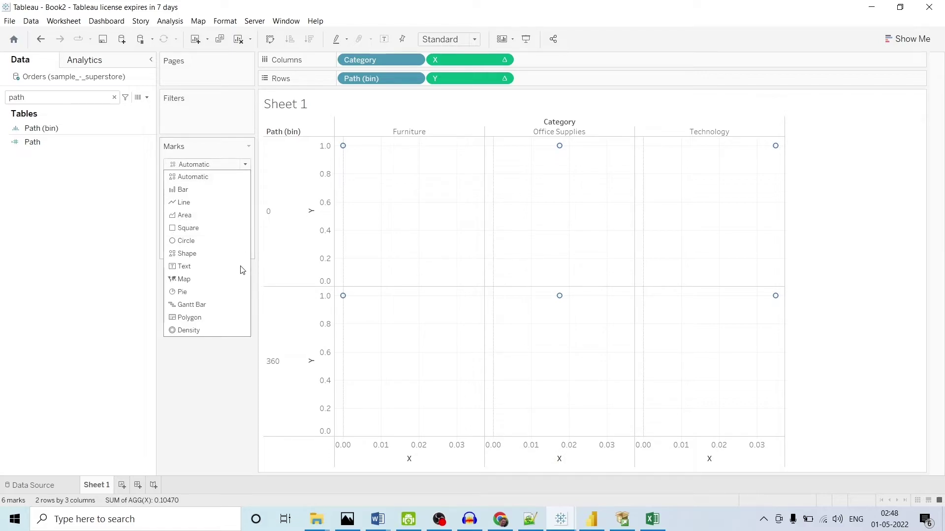
left_click(236, 318)
left_click_drag(366, 85, 244, 211)
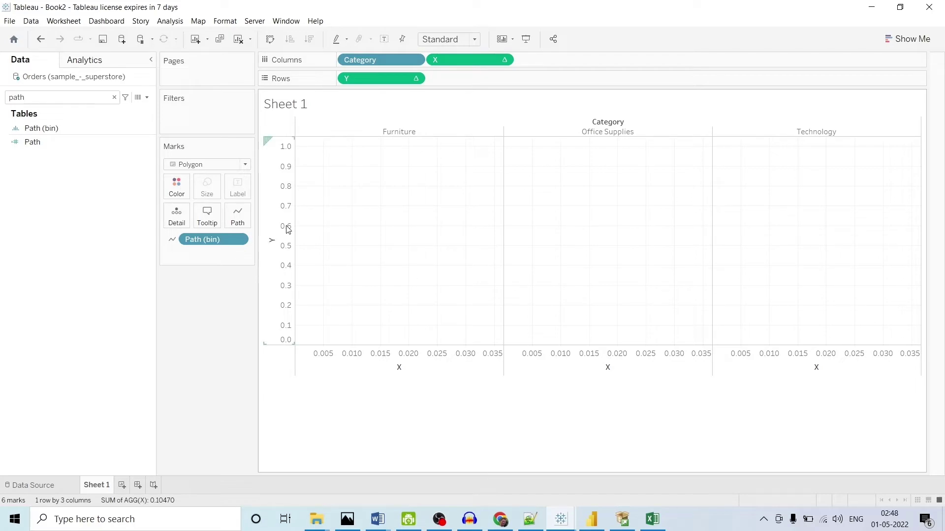
Set both the X and Y table calculations to compute using Path (bin).
left_click(503, 59)
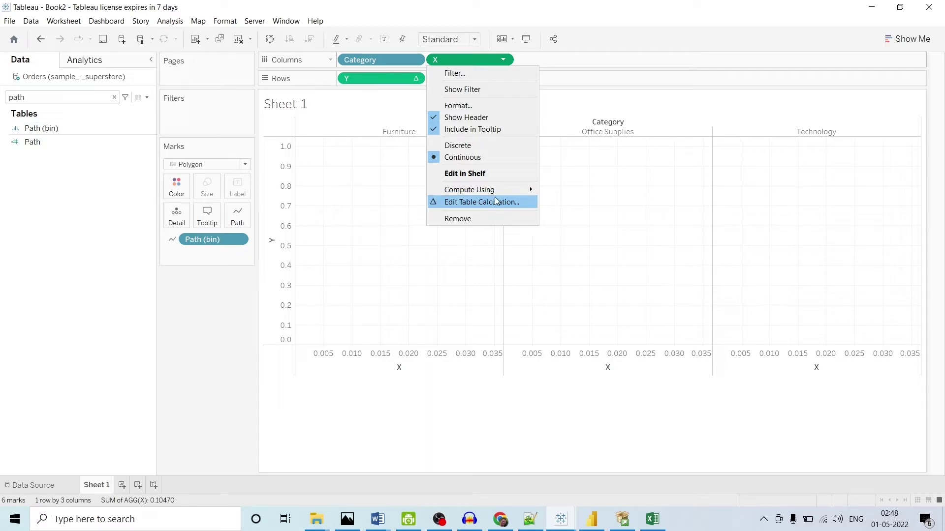
mouse_move(498, 196)
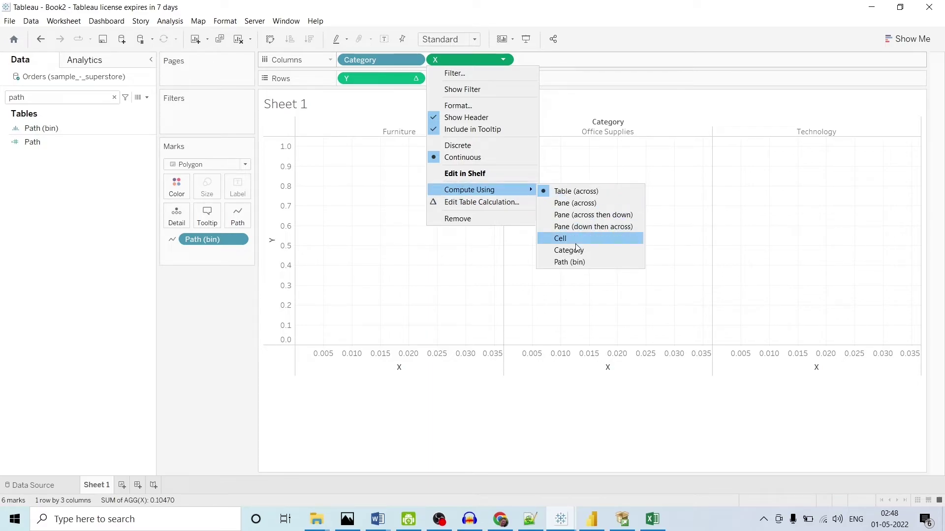
left_click(570, 261)
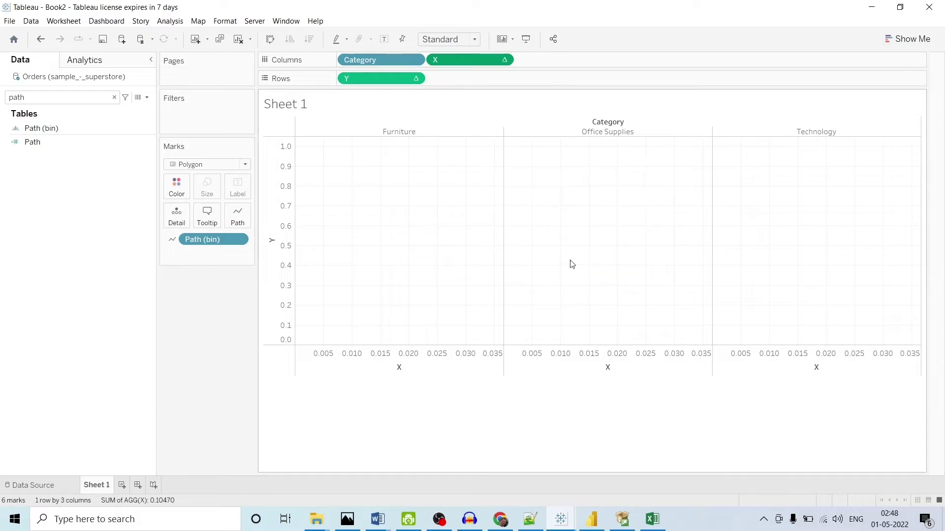
left_click(414, 78)
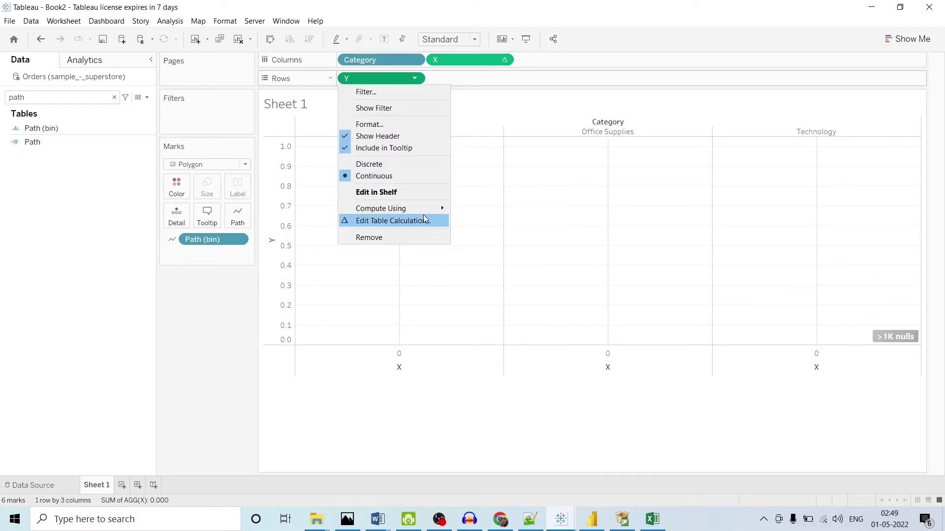
left_click(503, 280)
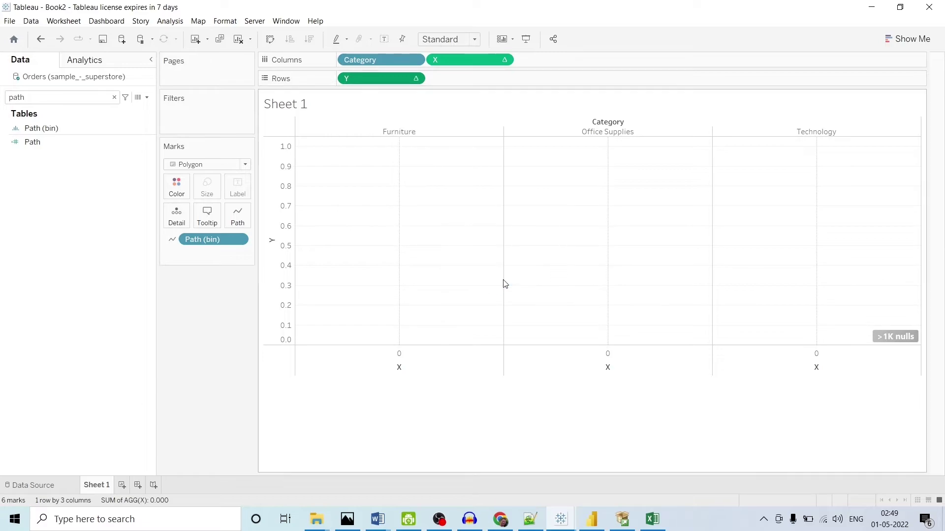
Edit Y's table calculation so the nested TC_Total_Sales computes over Category as well as Path (bin).
left_click(416, 78)
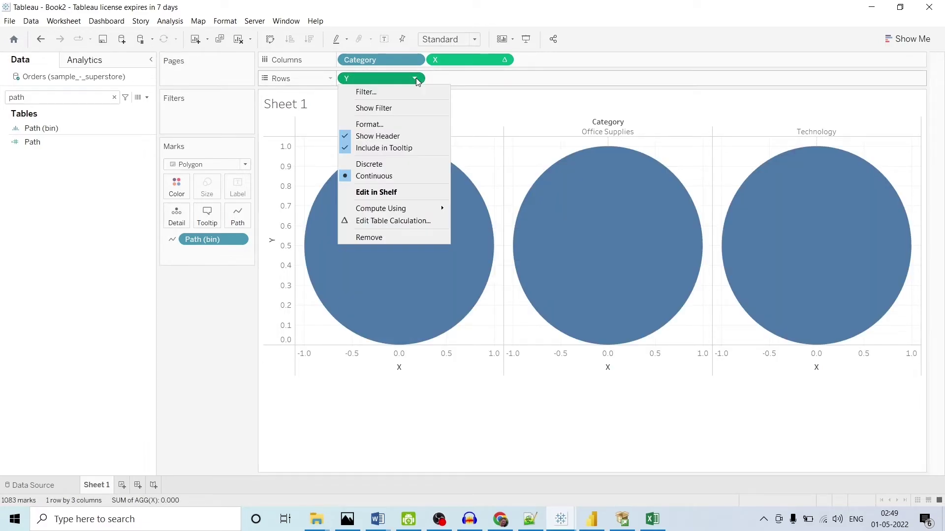
left_click(406, 221)
left_click(420, 161)
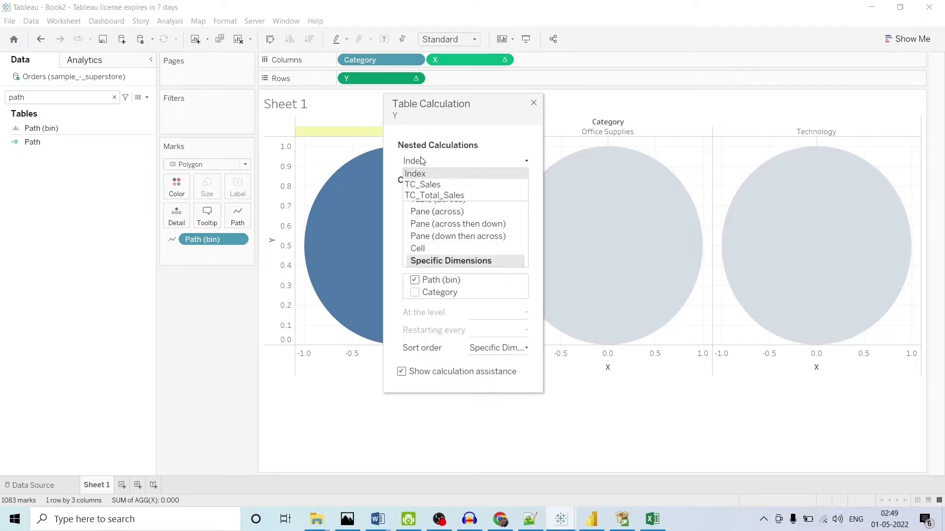
left_click(436, 199)
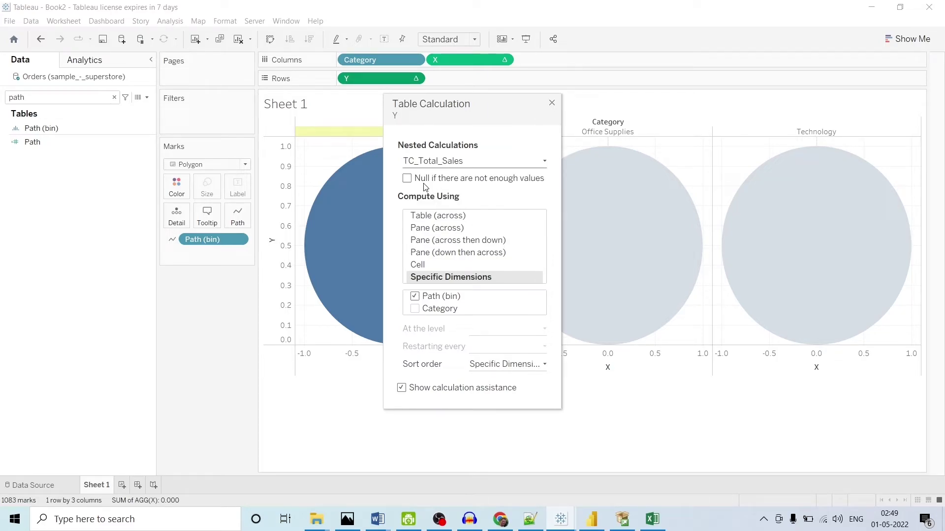
left_click(414, 308)
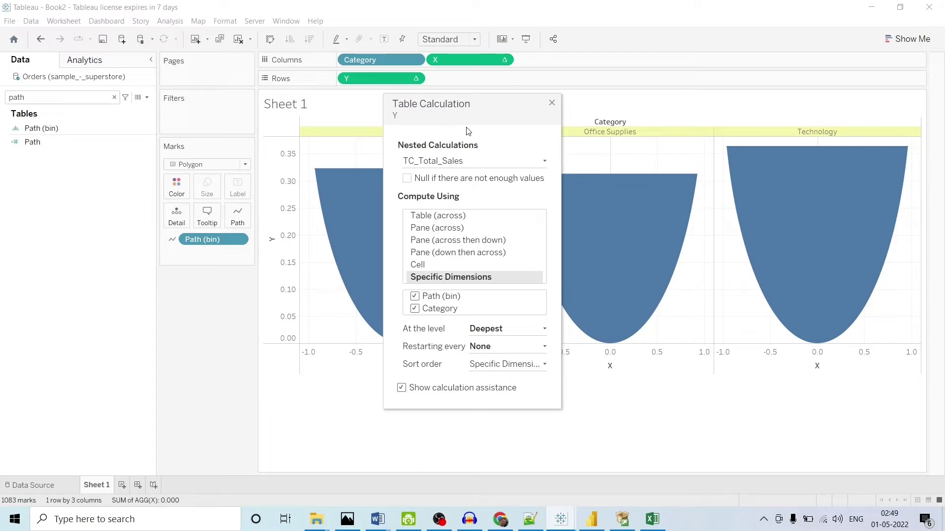
left_click(552, 103)
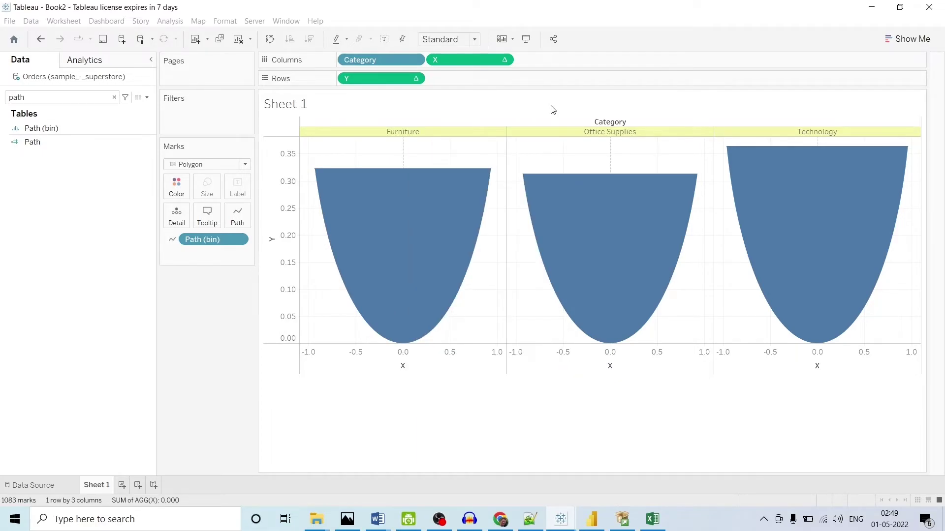
Fix the Y axis range from -0.05 to 1.05.
right_click(288, 199)
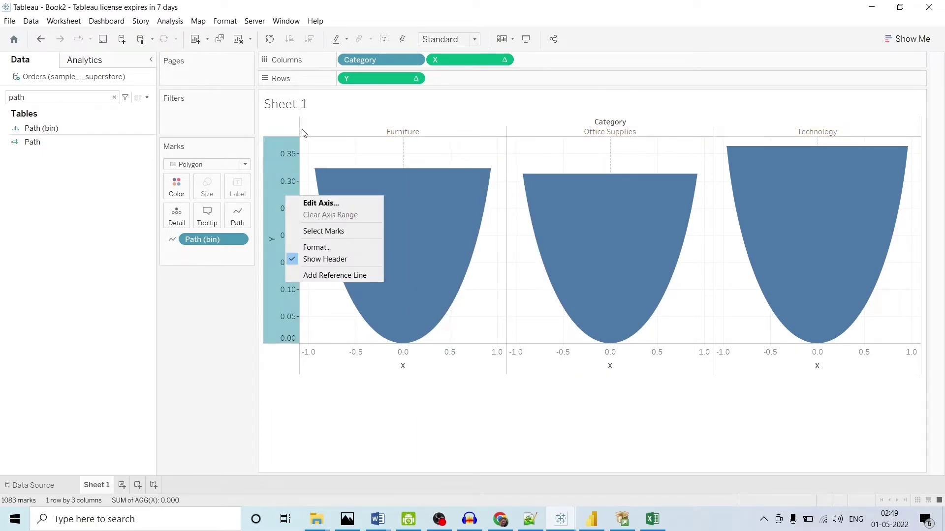
key("Escape")
right_click(291, 217)
left_click(322, 224)
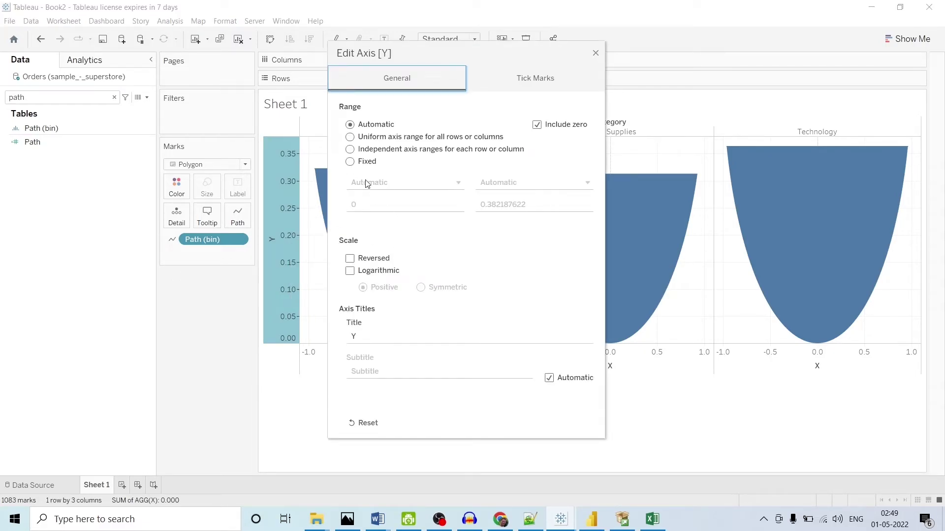
left_click(350, 162)
left_click(407, 206)
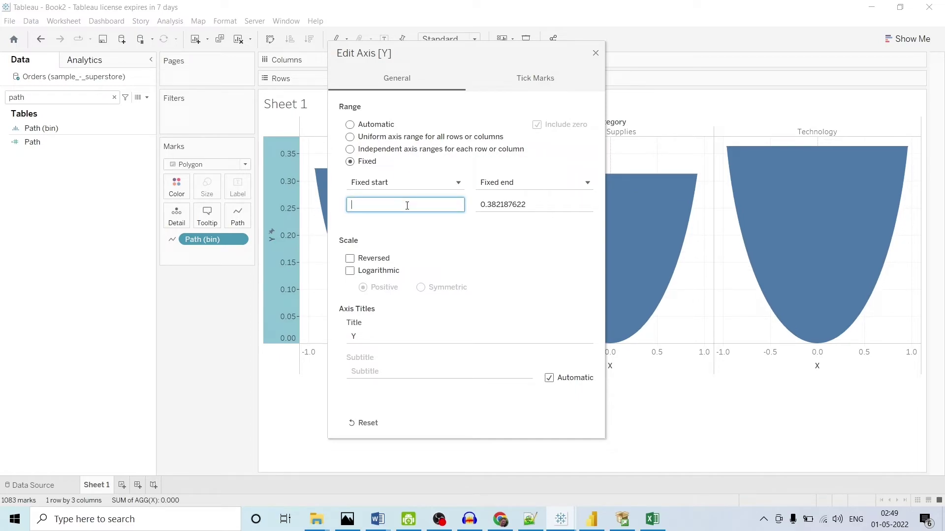
type("-0.05")
key("Tab")
left_click(529, 209)
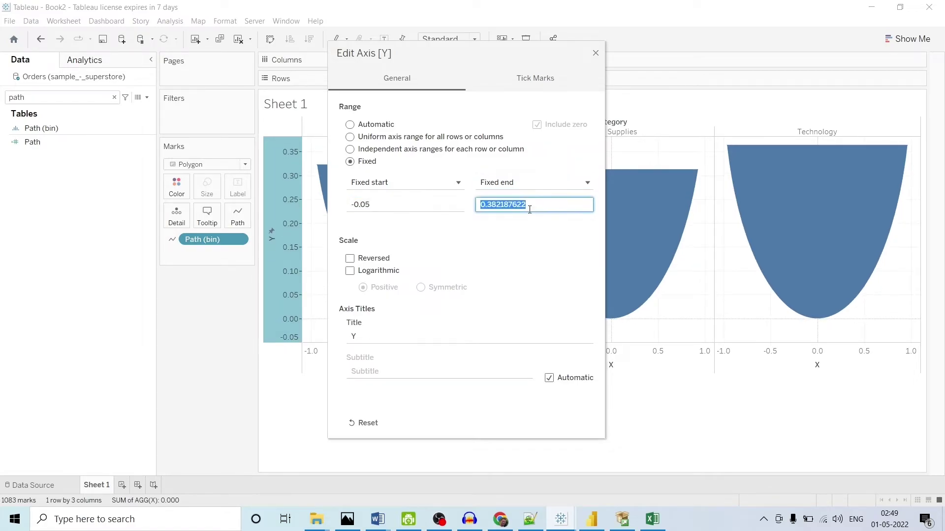
type("1.05")
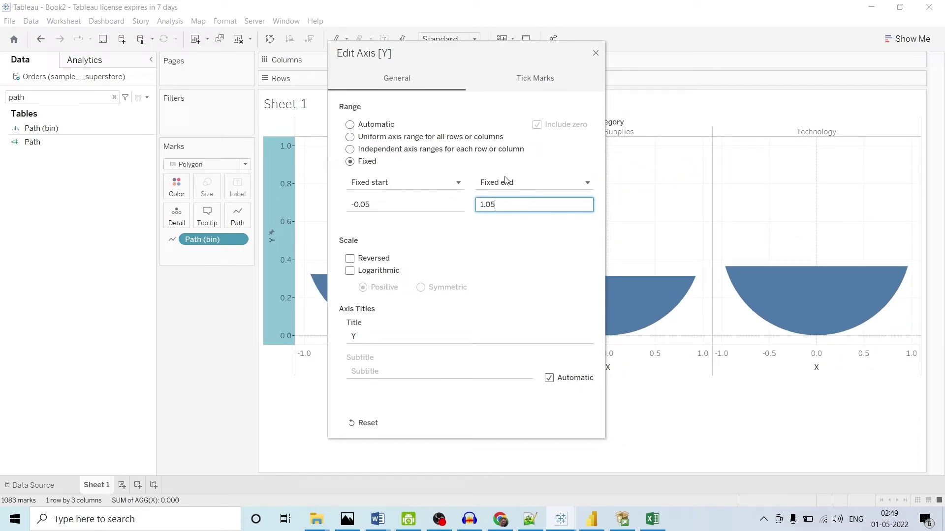
left_click(596, 54)
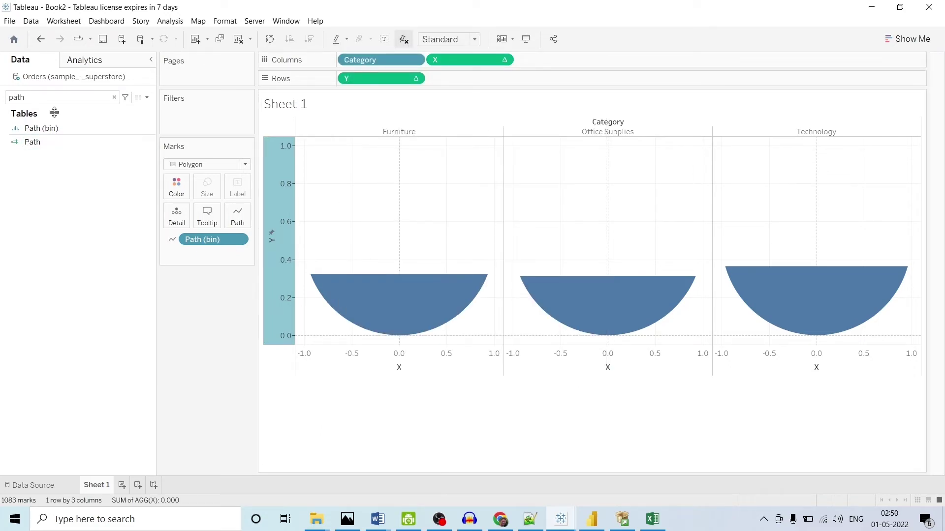
Find the Y(Circle) field and place it on Rows after Y.
mouse_move(838, 282)
left_click(58, 100)
key("BackSpace")
key("BackSpace")
key("BackSpace")
key("BackSpace")
type("y")
left_click_drag(30, 206, 479, 82)
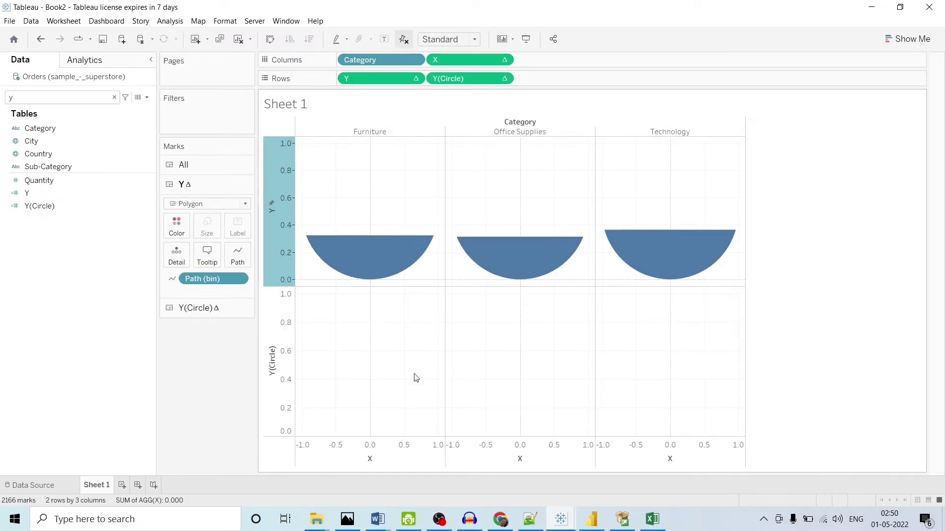
Set the Y(Circle) table calculation to compute using Path (bin).
left_click(504, 80)
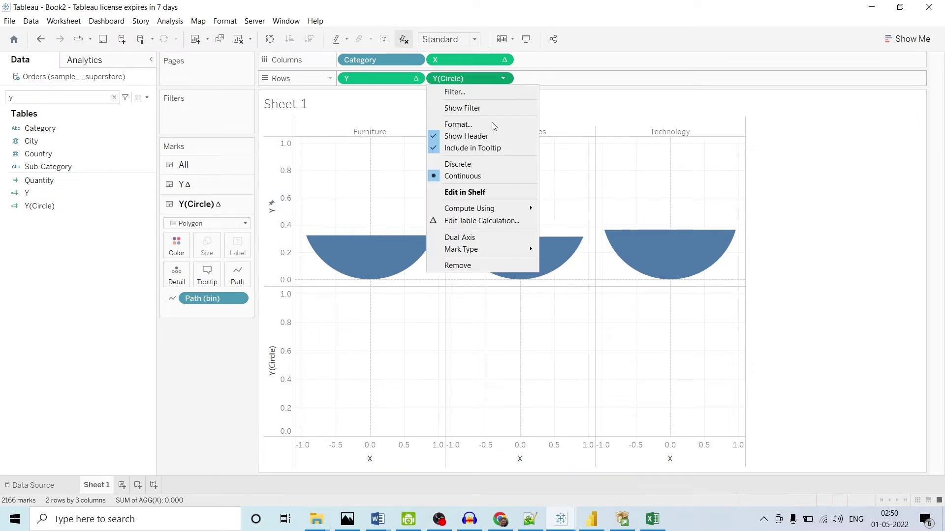
mouse_move(481, 212)
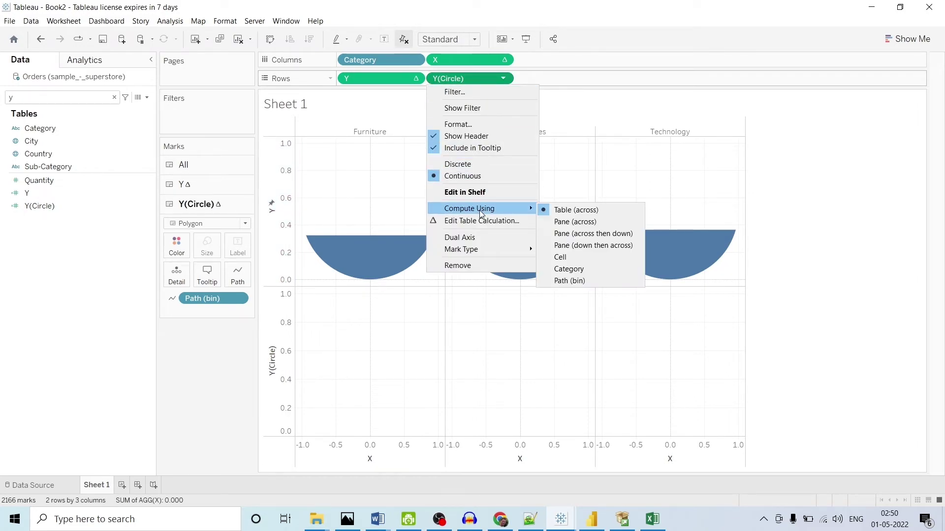
left_click(571, 281)
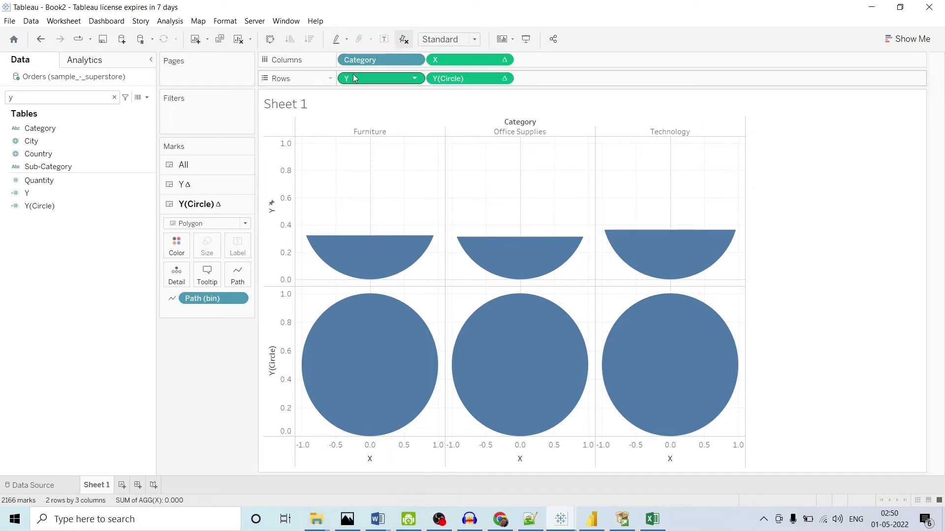
Move Y after Y(Circle) on Rows and combine the two measures on a dual axis.
left_click_drag(364, 83, 545, 83)
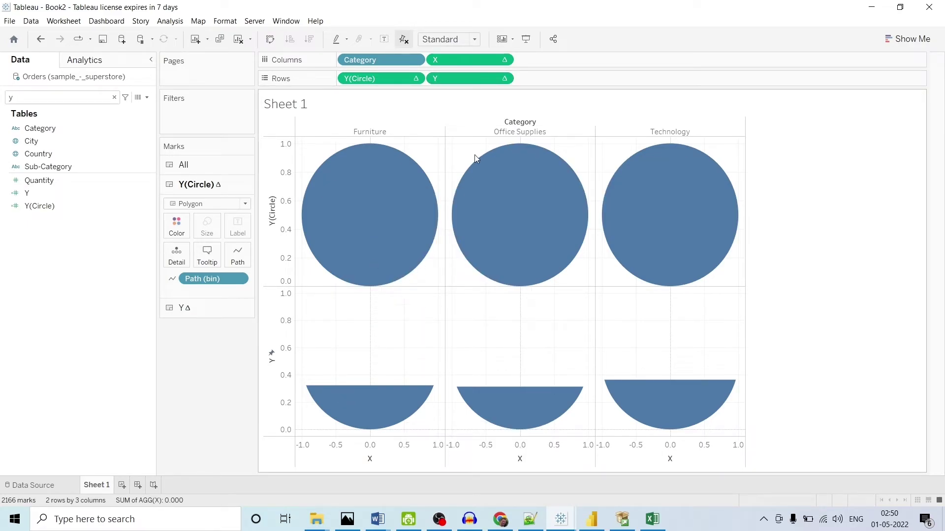
left_click(503, 78)
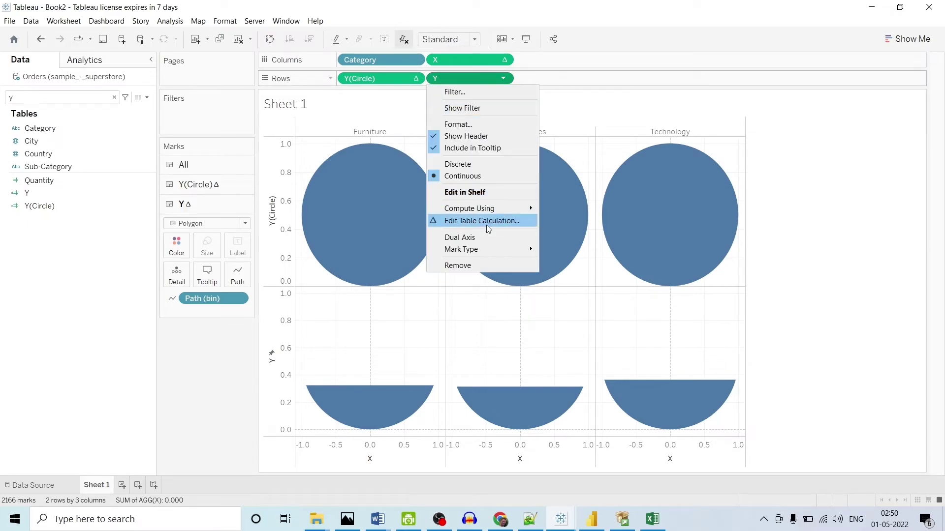
left_click(481, 237)
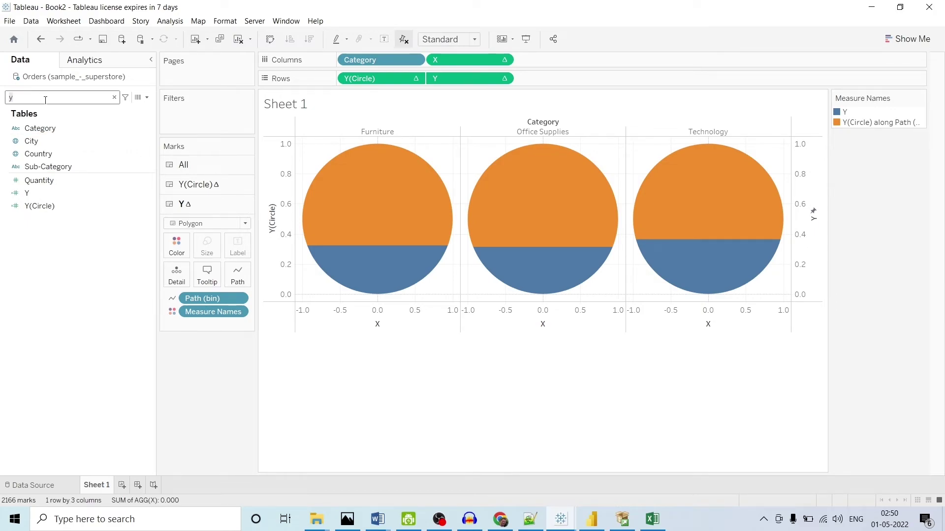
Find the Sales field and use it to color the Y marks.
type("sa")
left_click_drag(34, 137, 176, 246)
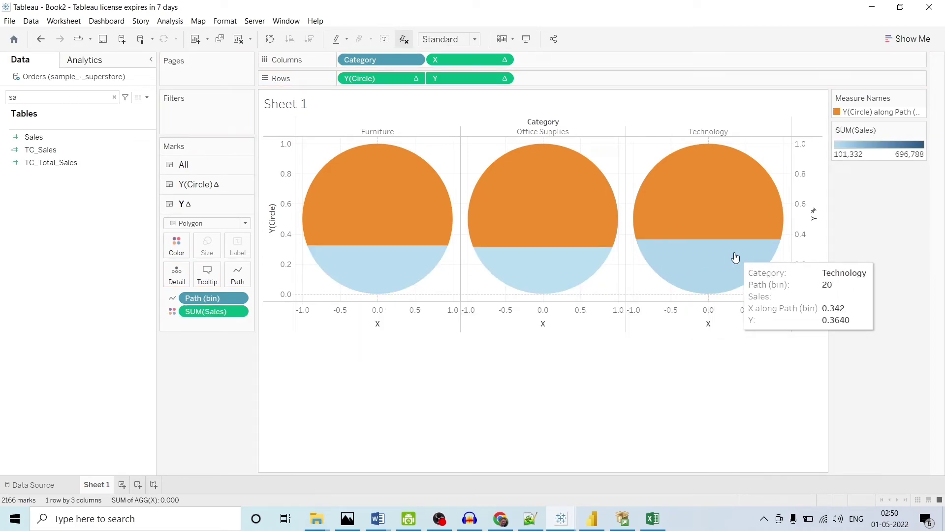
Change the color of the Y(Circle) marks to light grey #eeeeee and apply it.
left_click(190, 185)
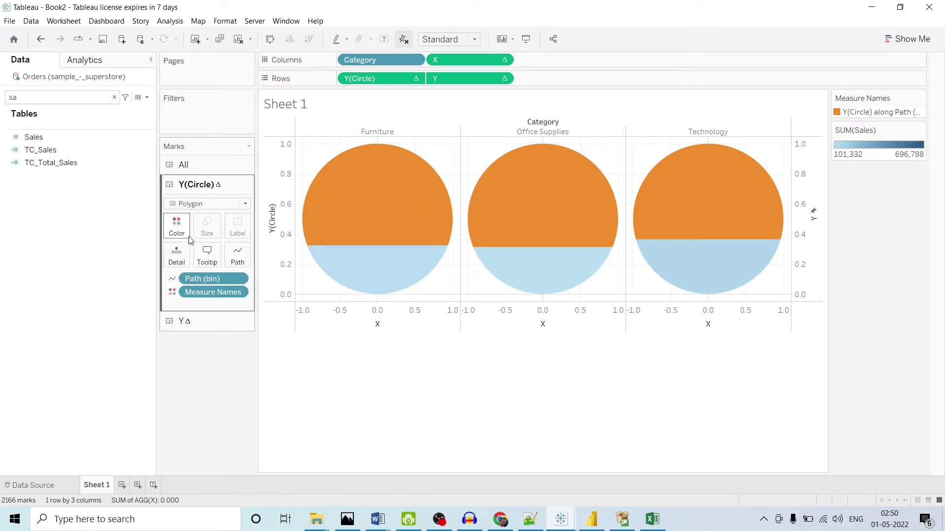
left_click(177, 227)
left_click(191, 261)
double_click(357, 181)
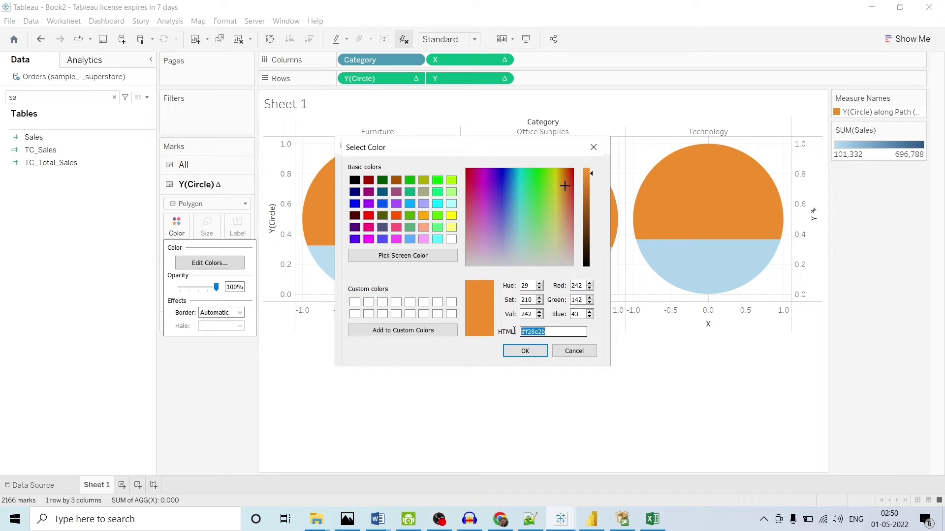
key("ctrl+v")
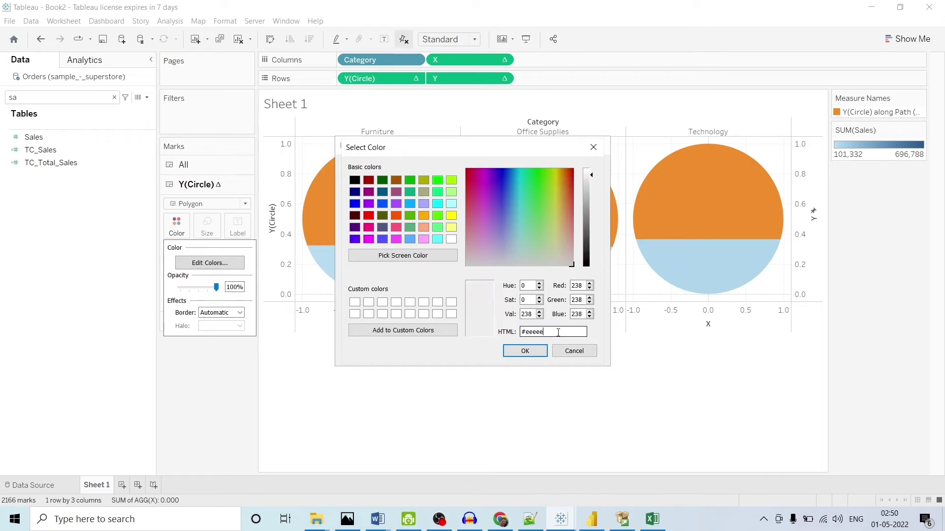
left_click(538, 354)
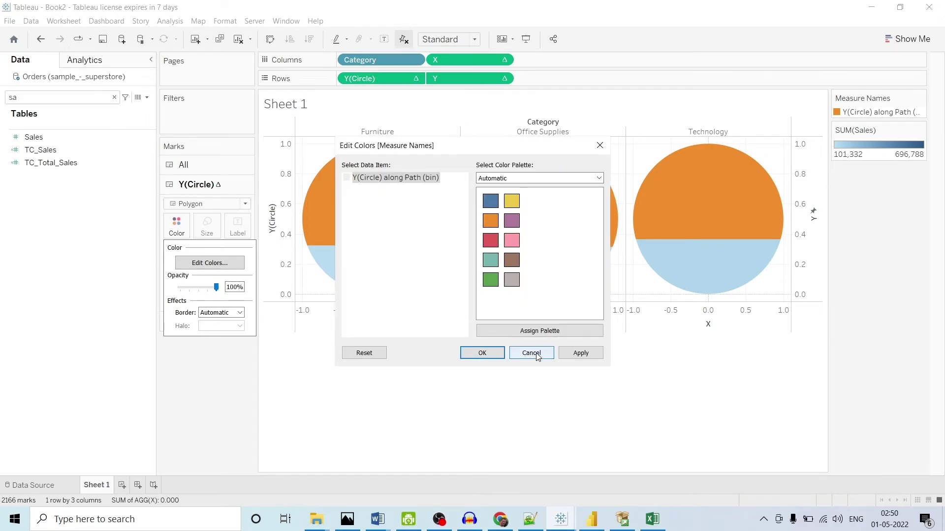
left_click(581, 353)
left_click(495, 354)
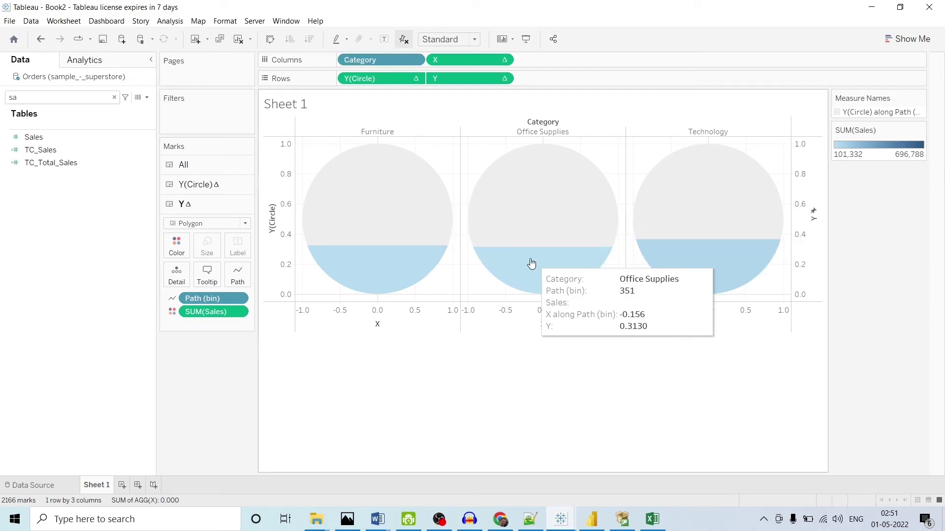
Format the view's lines so that column zero lines and column grid lines are None.
right_click(435, 151)
left_click(451, 209)
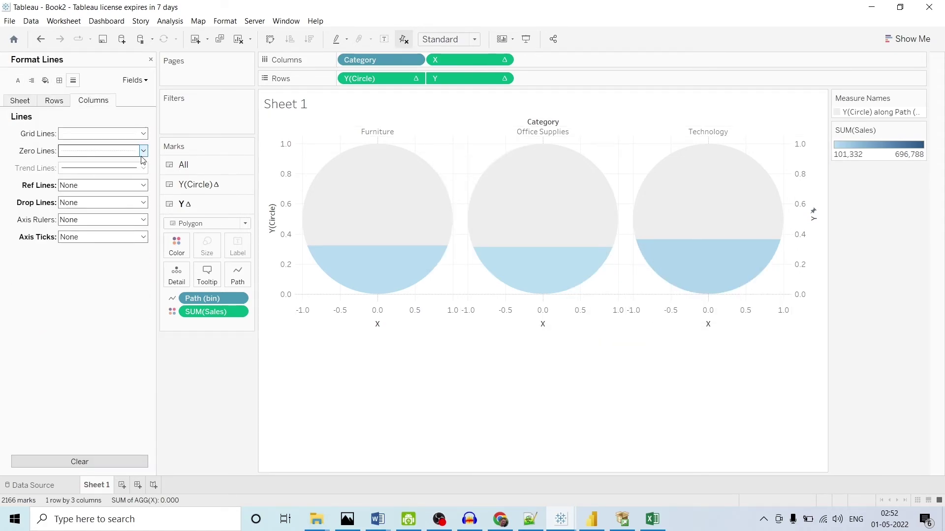
left_click(142, 153)
left_click(130, 166)
left_click(115, 135)
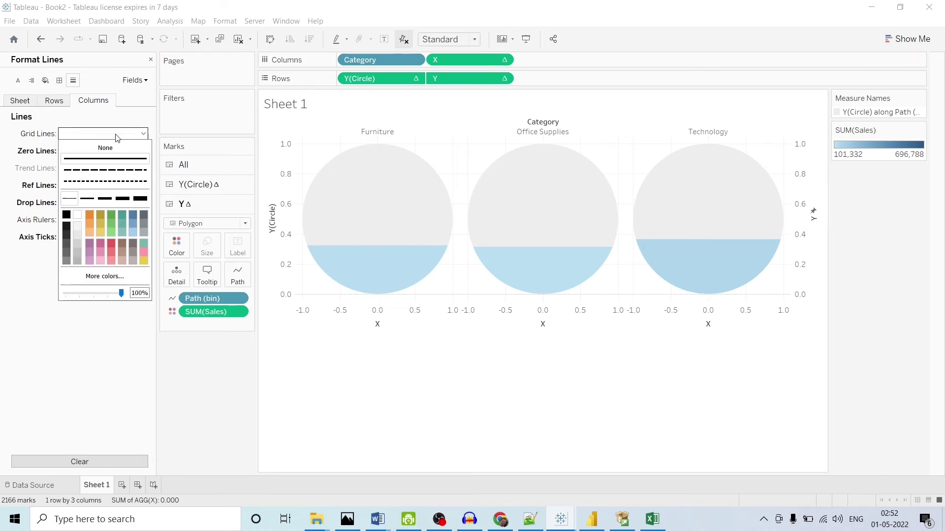
left_click(114, 144)
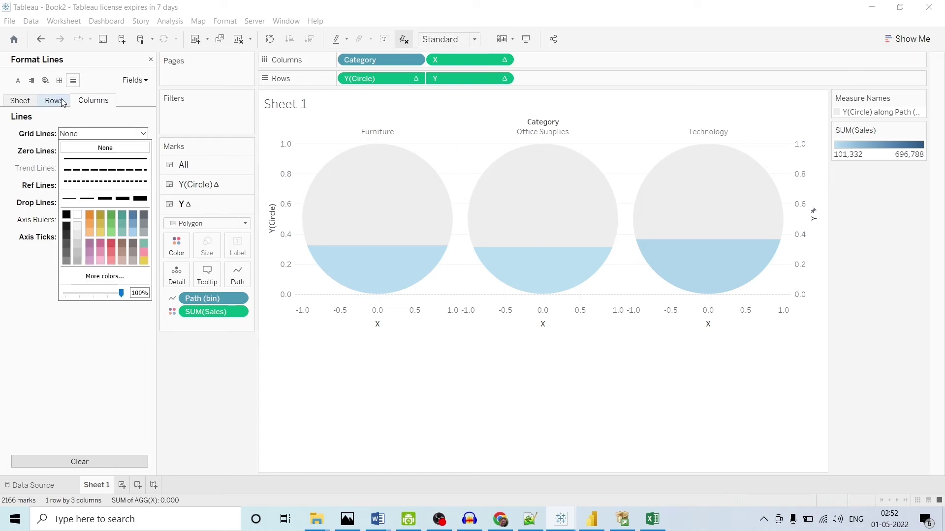
Set the row zero lines and row grid lines to None as well.
left_click(62, 102)
left_click(113, 156)
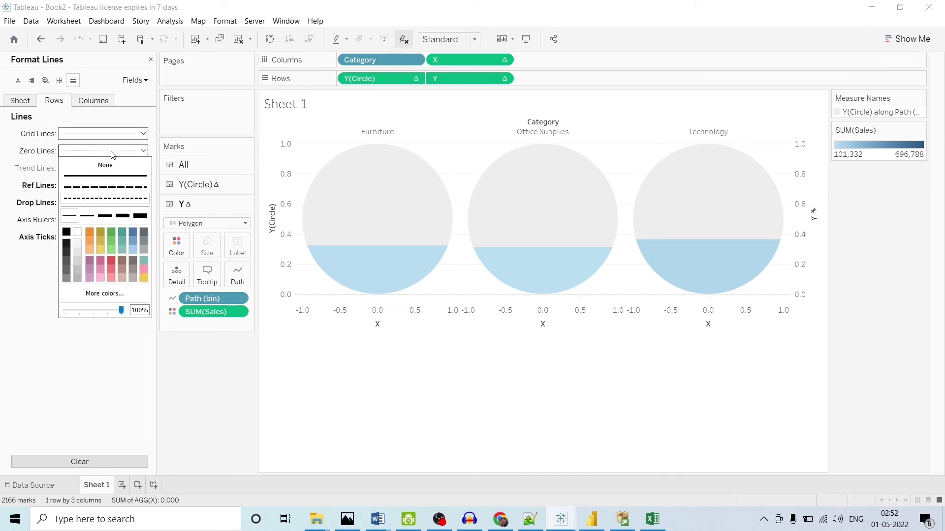
left_click(106, 165)
left_click(105, 133)
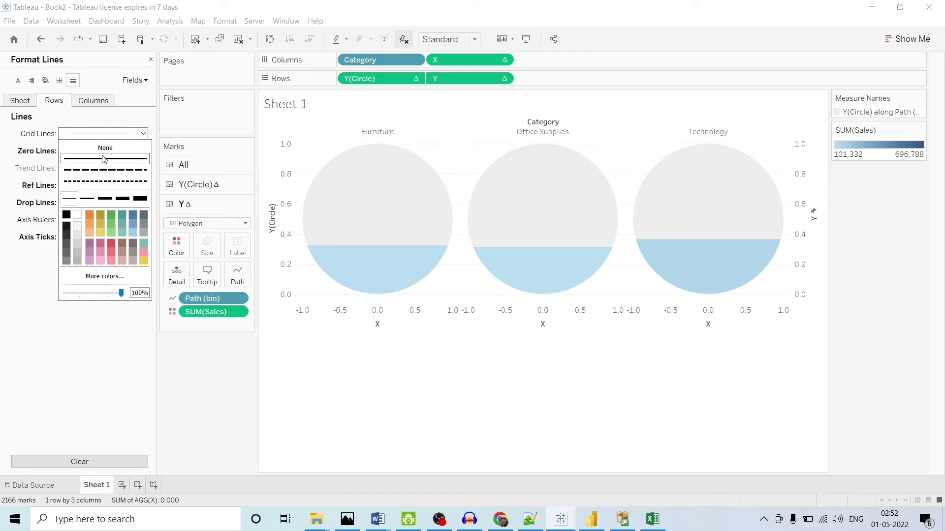
left_click(105, 148)
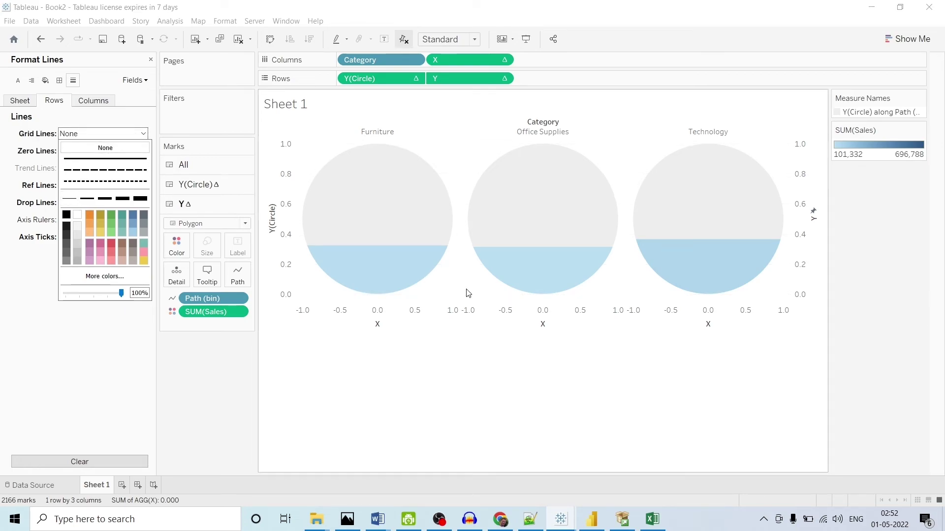
Hide the SUM(Sales) and Measure Names legend cards and close the line formatting.
left_click(920, 131)
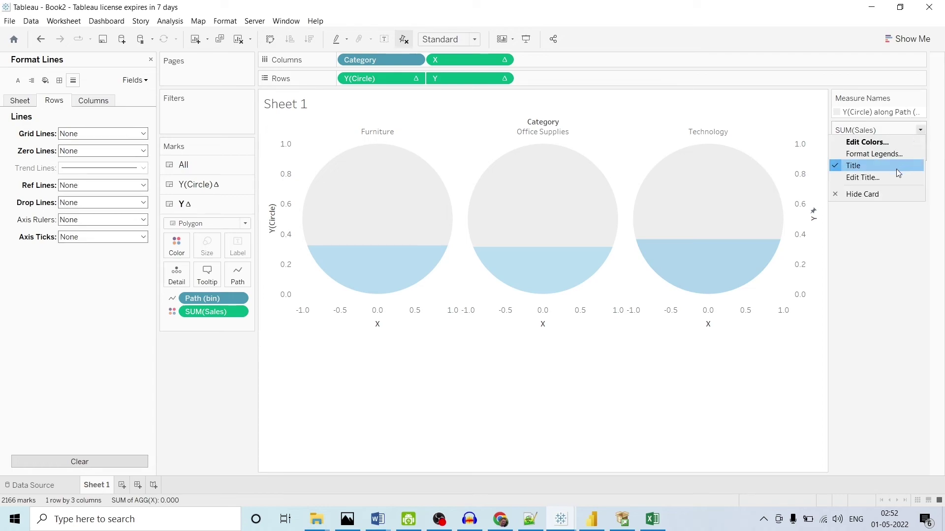
left_click(879, 193)
left_click(919, 98)
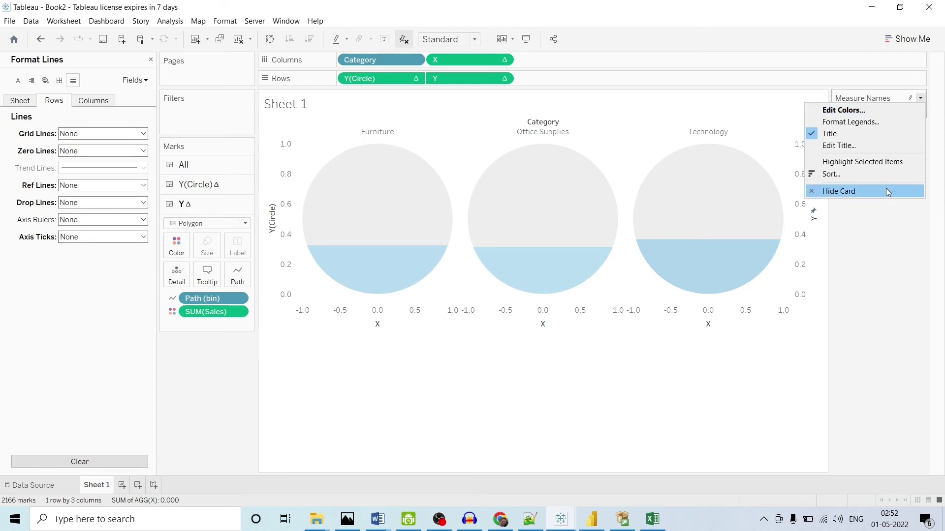
left_click(884, 190)
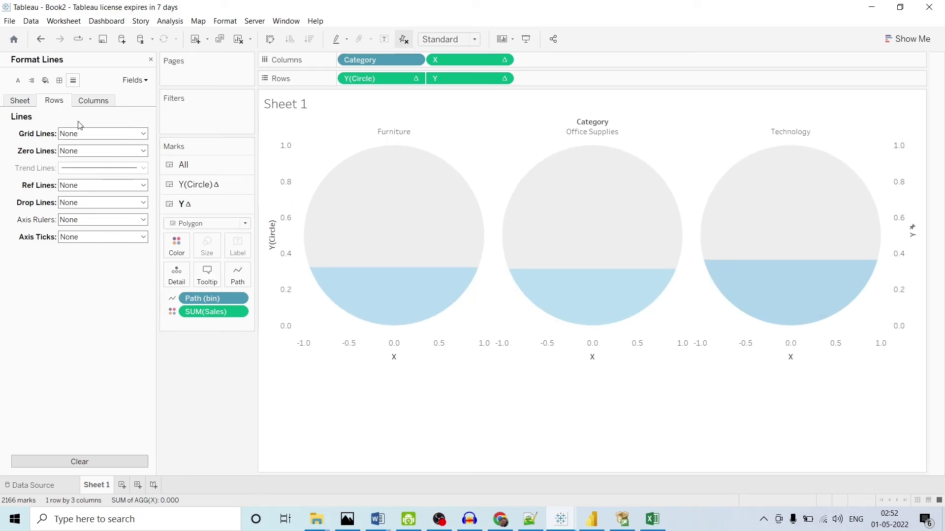
left_click(151, 59)
Place TC_Sales on Columns between Category and X and make it discrete.
left_click(55, 96)
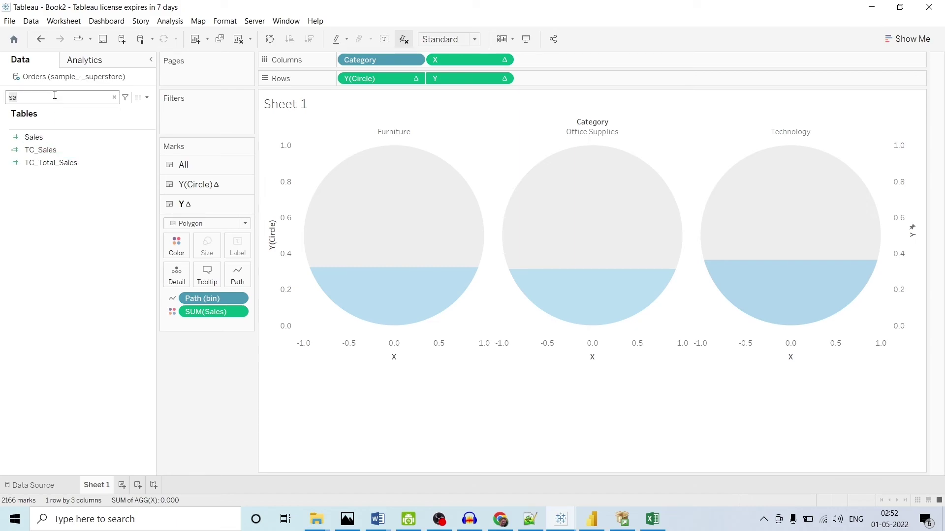
left_click_drag(55, 158, 425, 66)
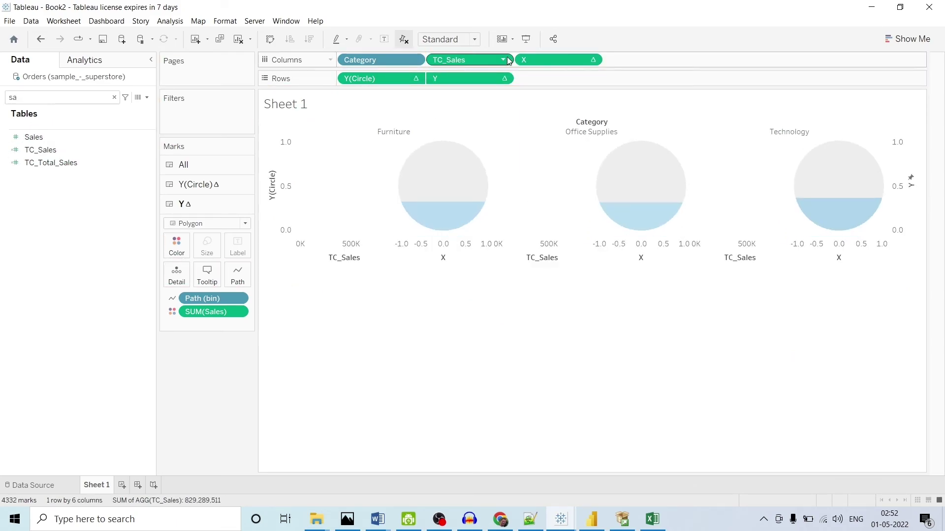
left_click(503, 59)
left_click(471, 146)
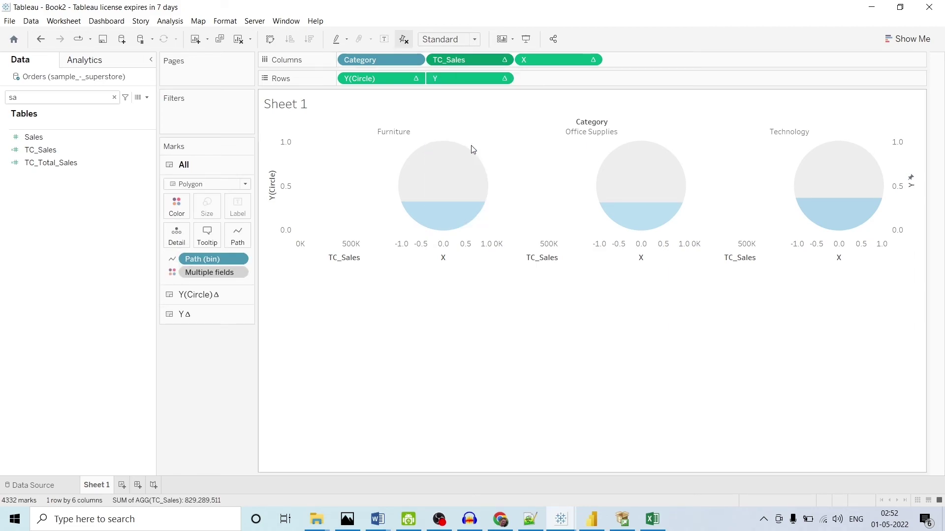
Find the TC_Percentage field, place it on Columns between TC_Sales and X, and make it discrete.
left_click(46, 102)
key("BackSpace")
key("BackSpace")
type("per")
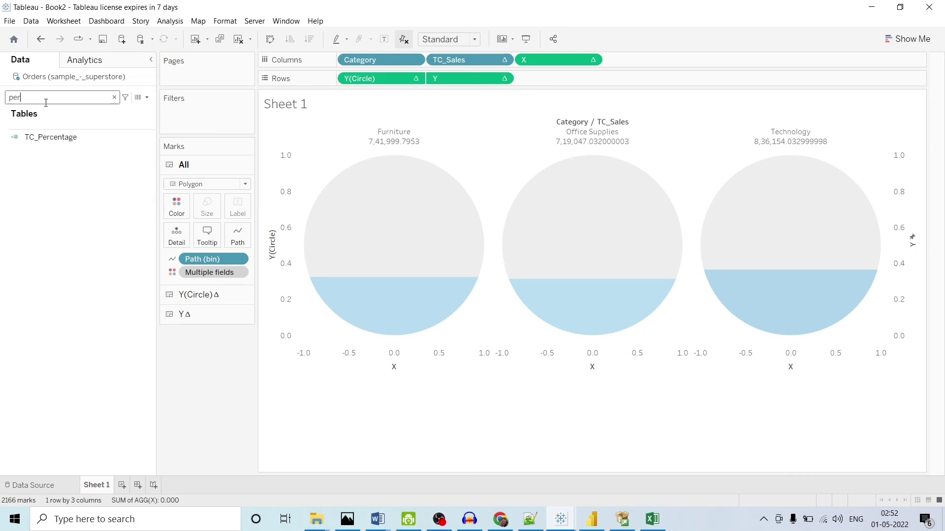
left_click_drag(59, 136, 517, 55)
left_click_drag(50, 136, 513, 54)
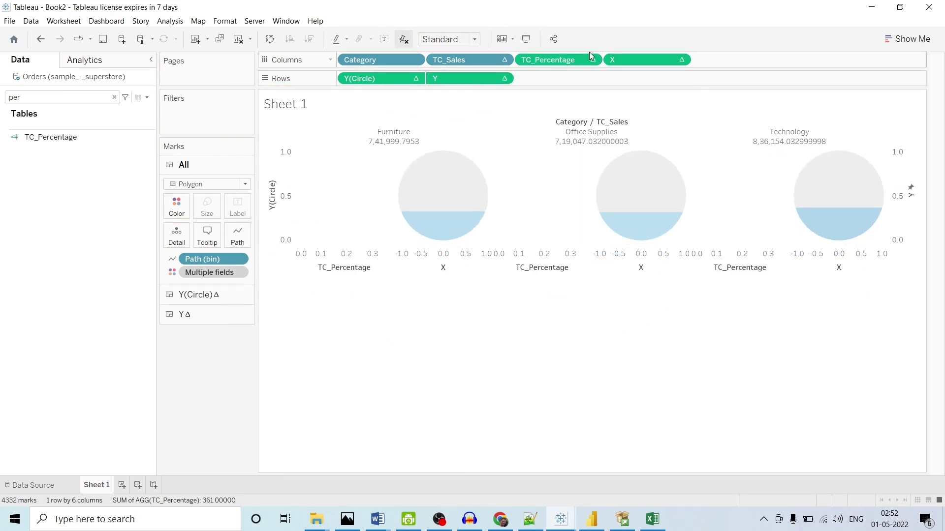
left_click(592, 59)
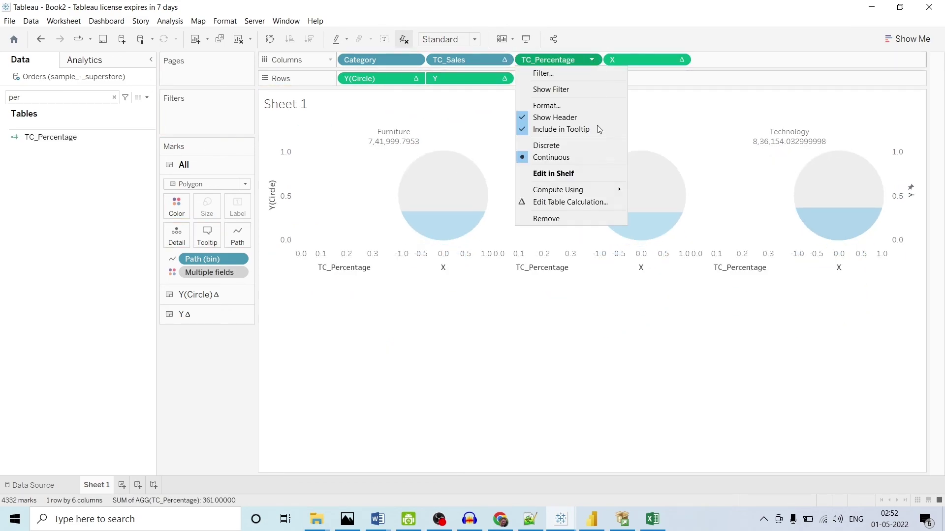
left_click(562, 145)
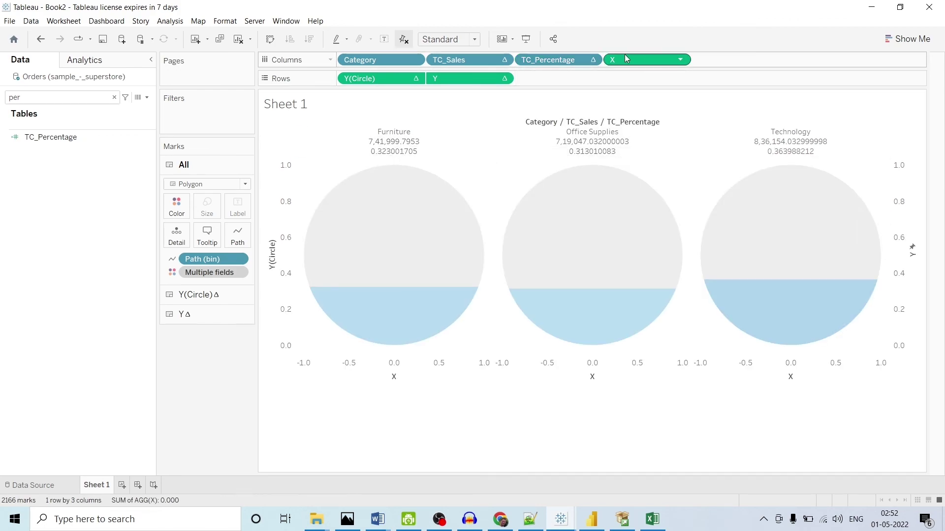
Format the TC_Percentage header numbers as percentages with 1 decimal place.
left_click(591, 59)
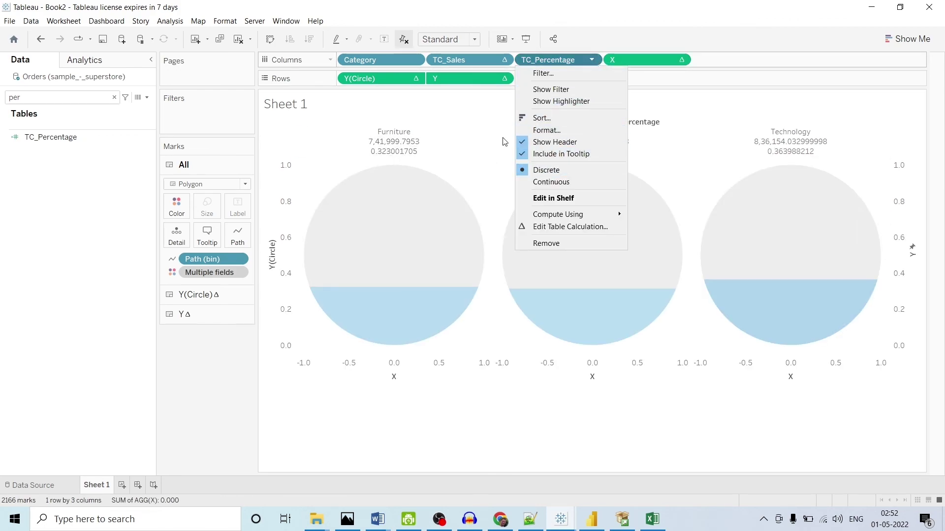
left_click(544, 133)
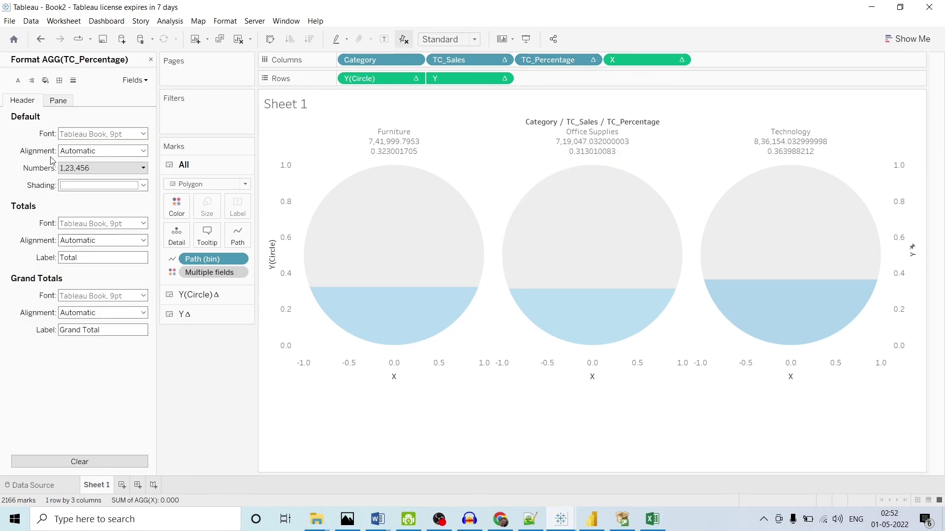
left_click(123, 168)
left_click(109, 236)
left_click(191, 202)
left_click(191, 206)
left_click(191, 206)
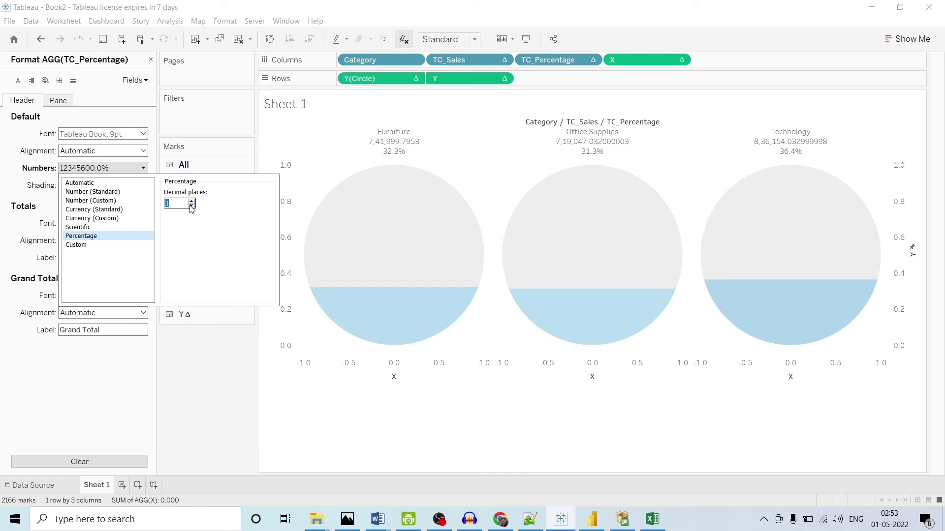
Format the TC_Sales headers in thousands (K) with one decimal place, using 12 pt bold text.
left_click(503, 59)
left_click(465, 131)
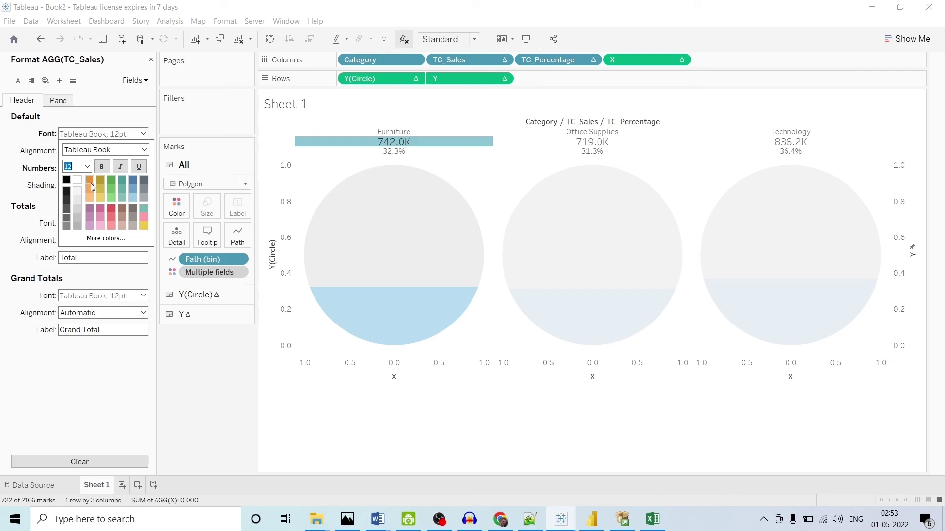
left_click(103, 167)
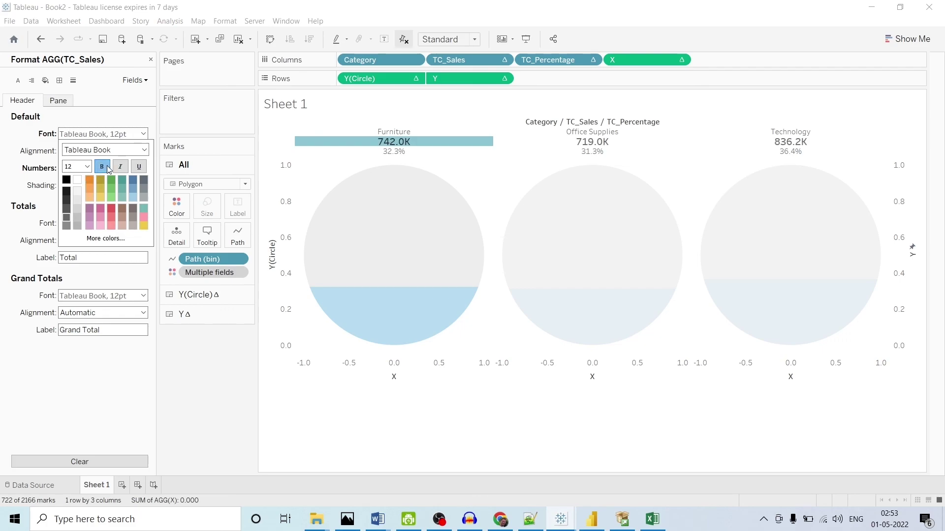
left_click(199, 372)
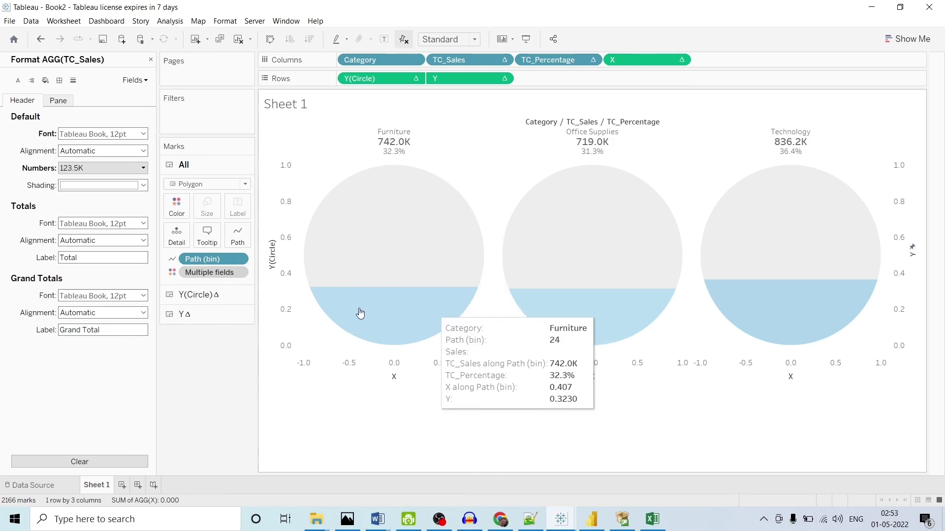
Bring up the mark settings for the Y measure.
left_click(185, 314)
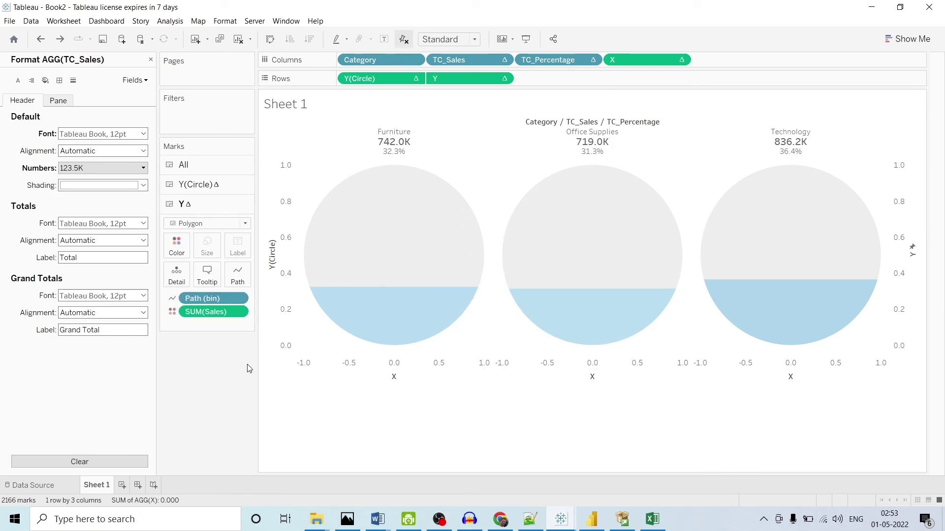